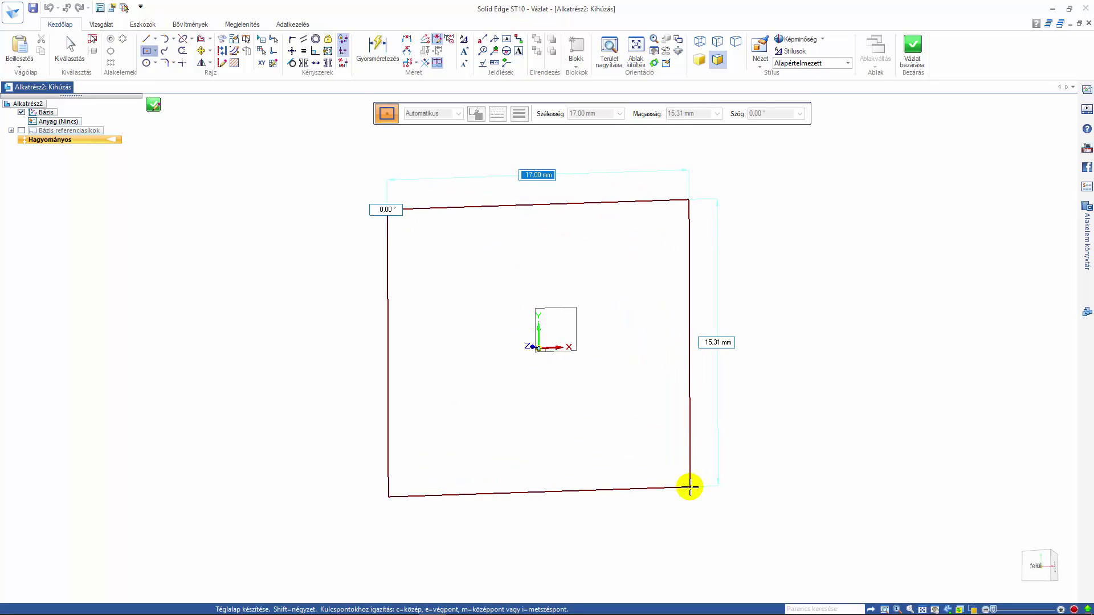
- Set the base rectangle around the origin to 150 mm wide and 120 mm high, and close the sketch
text(150)
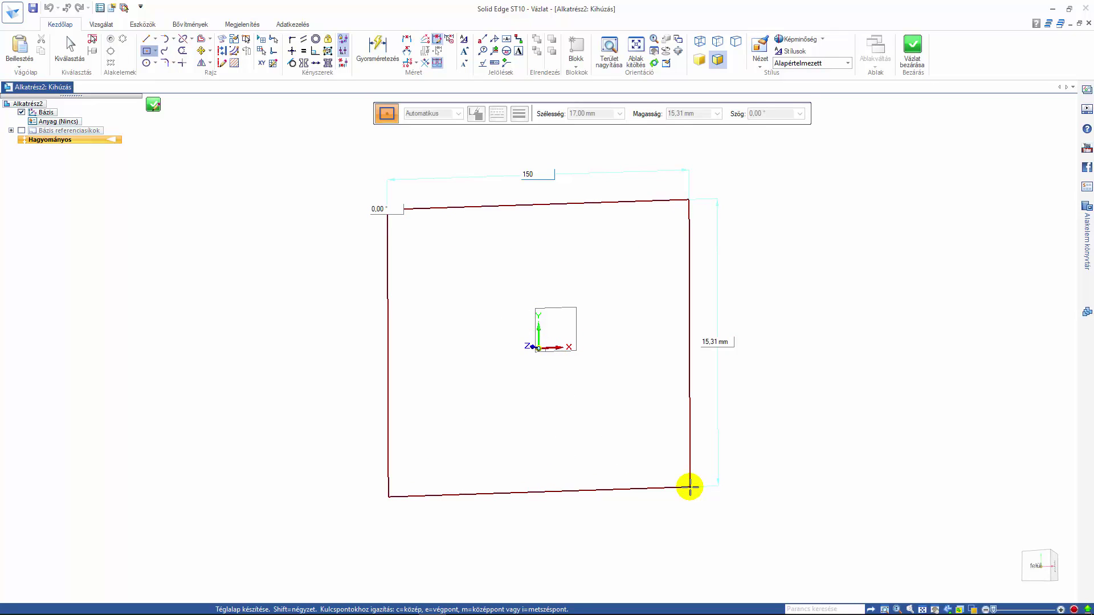
key(Tab)
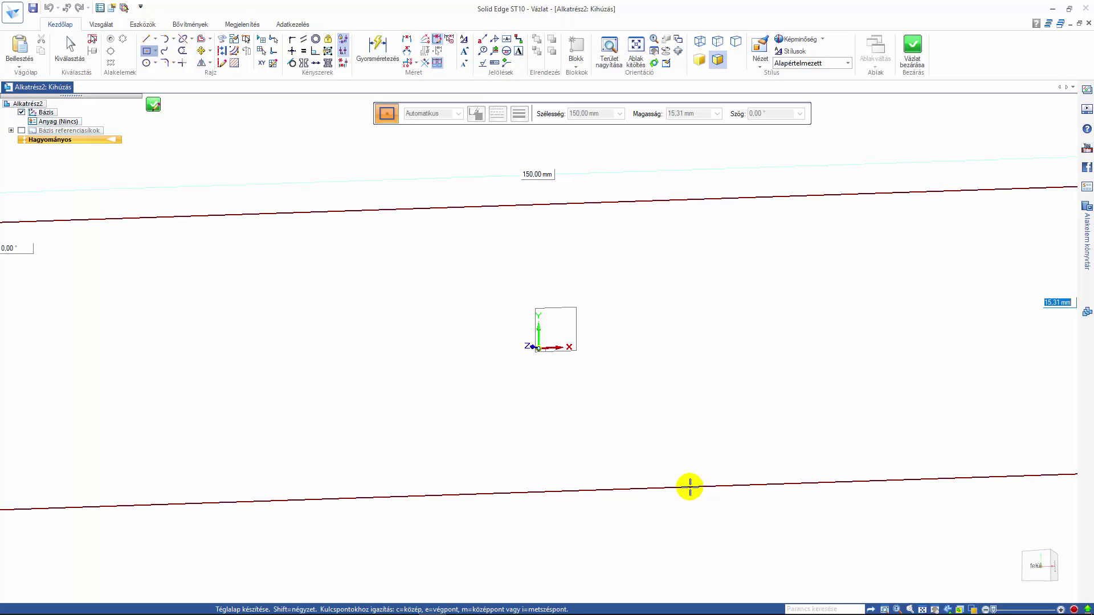
text(120)
key(Return)
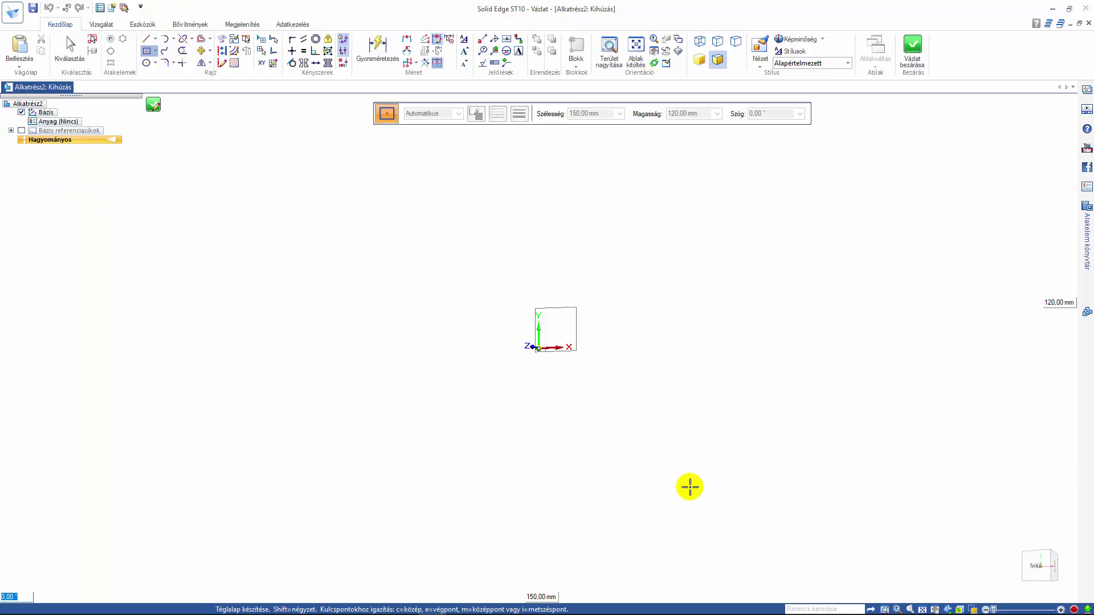
scroll(576, 358, down, 5)
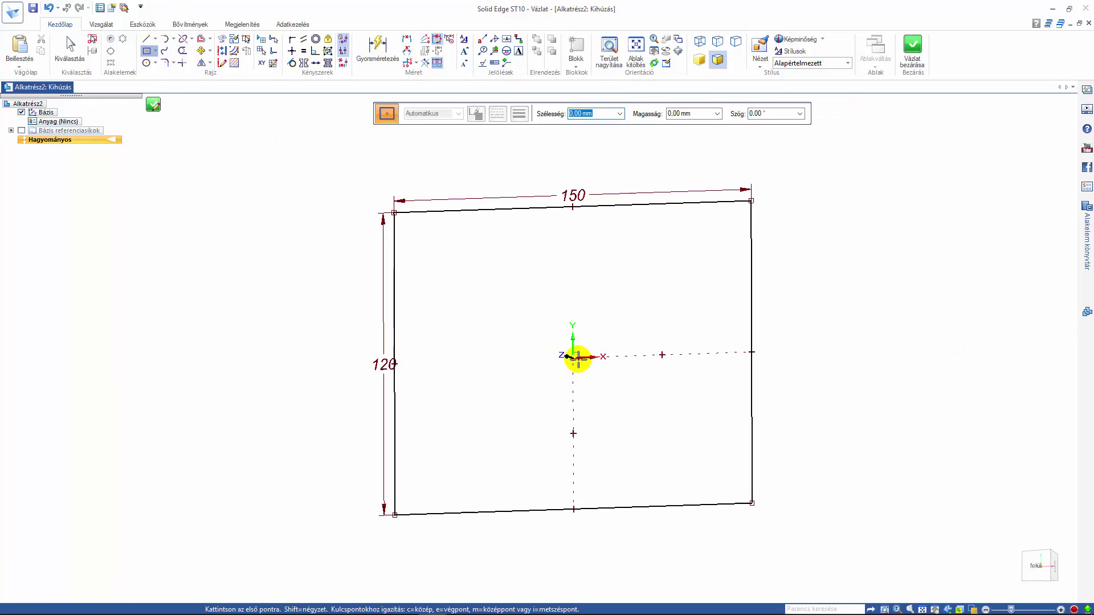
right_click(914, 282)
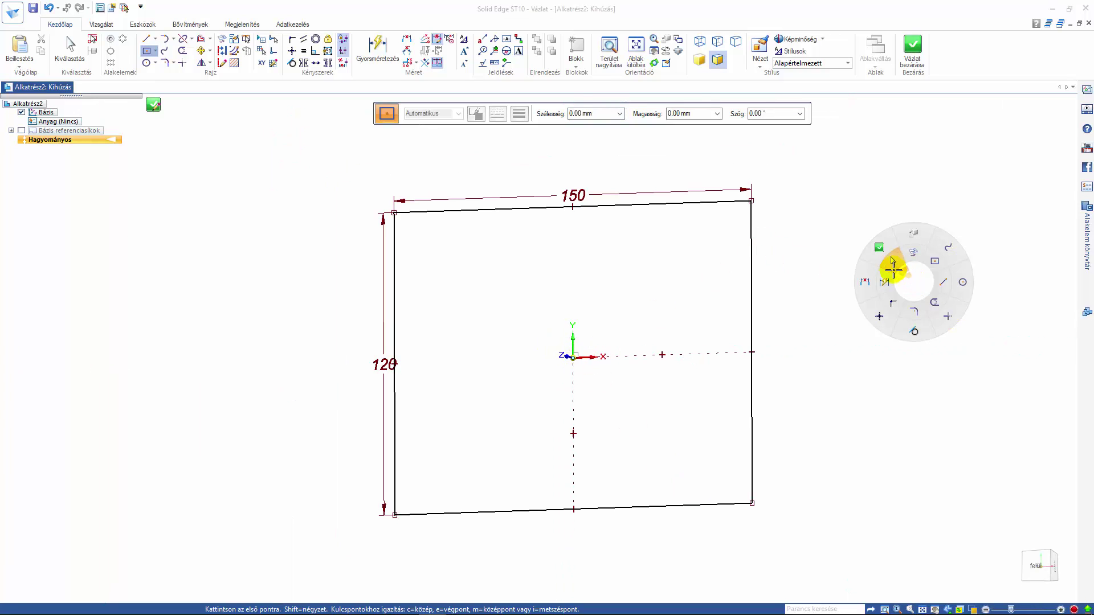
click(874, 249)
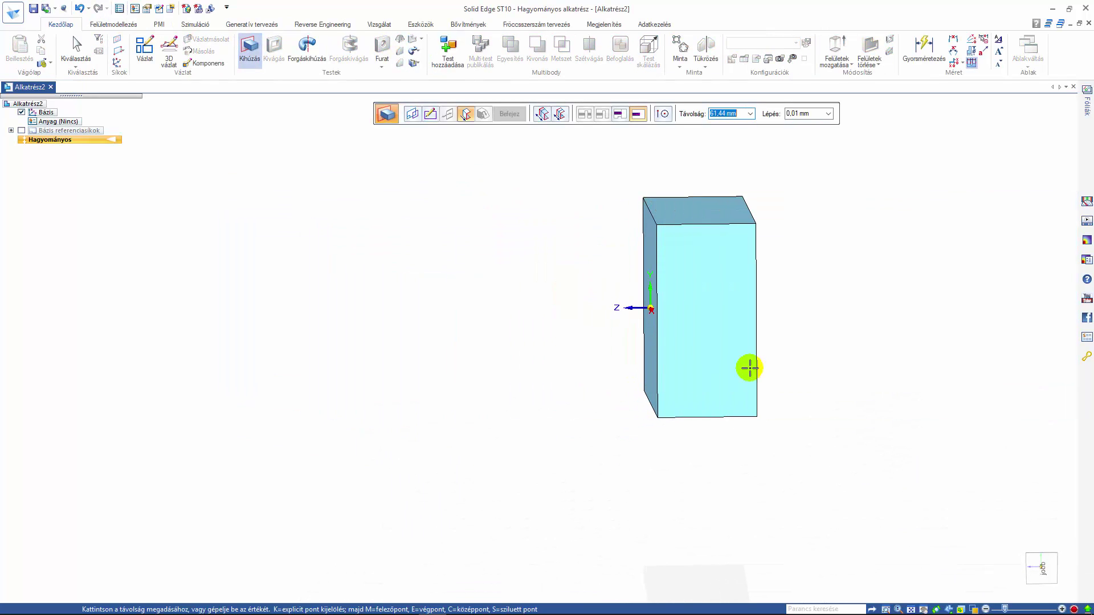
- Extrude the rectangle 30 mm to one side of the sketch plane and finish the feature
key(Return)
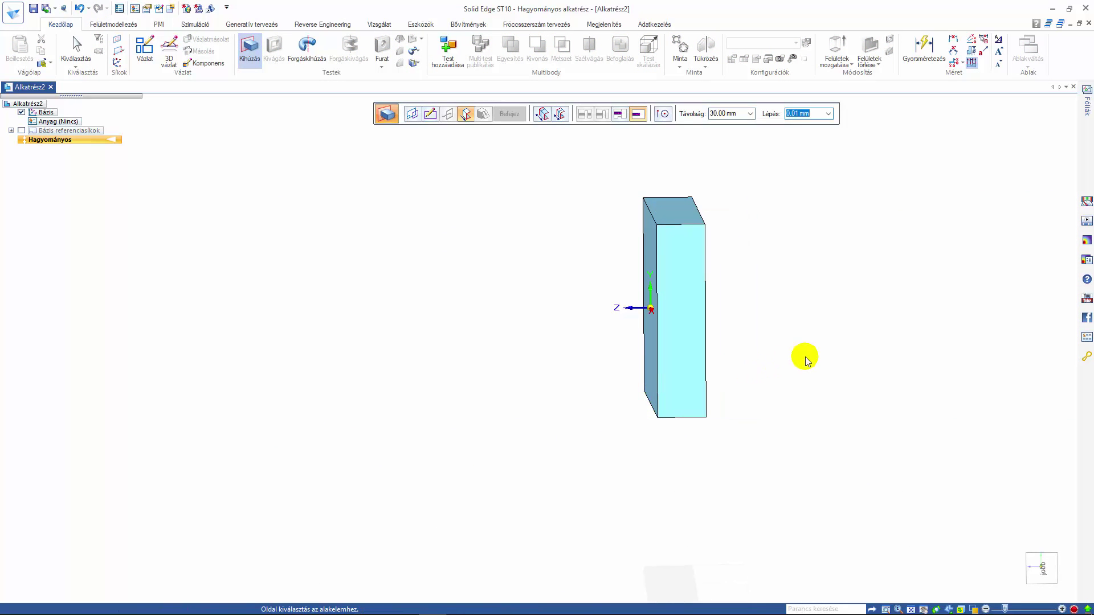
click(807, 356)
right_click(764, 406)
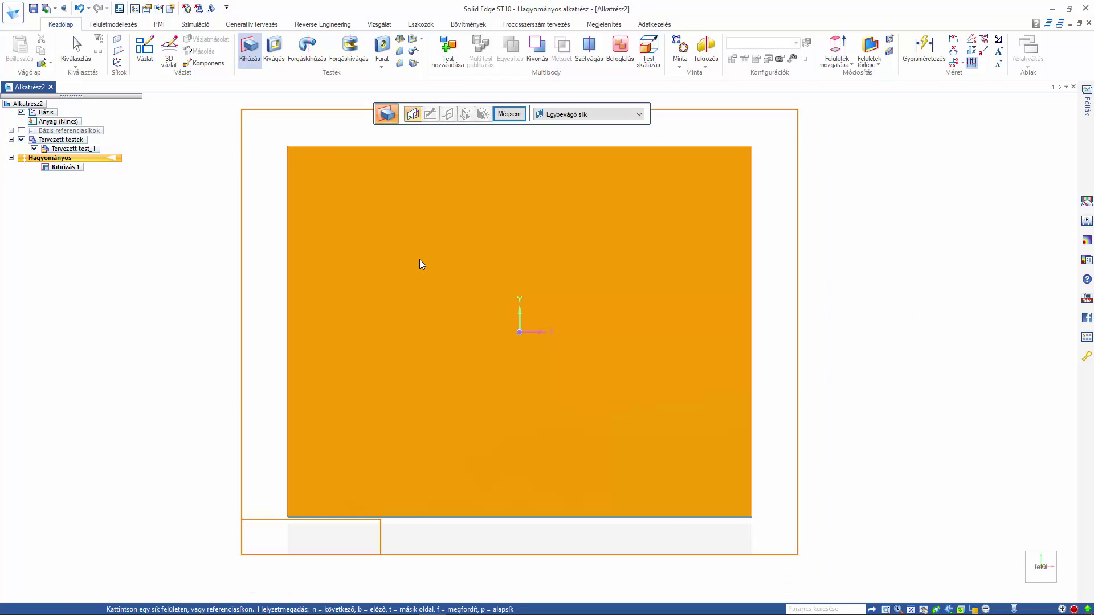
- Start a cut on the block's large face and sketch a 35 × 25 mm rectangle near its upper-left corner
click(273, 49)
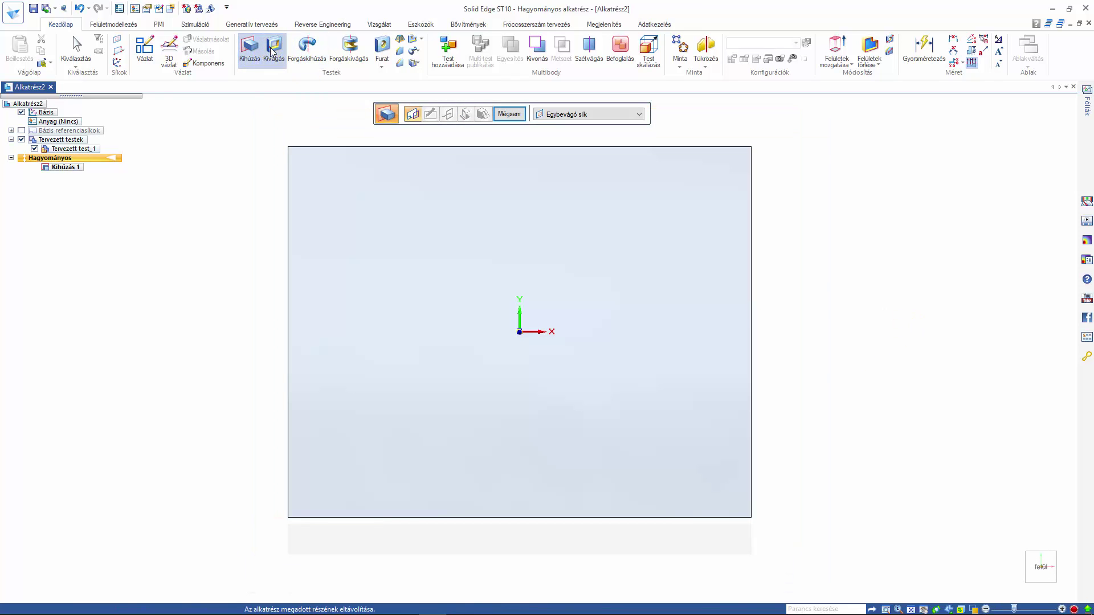
click(436, 268)
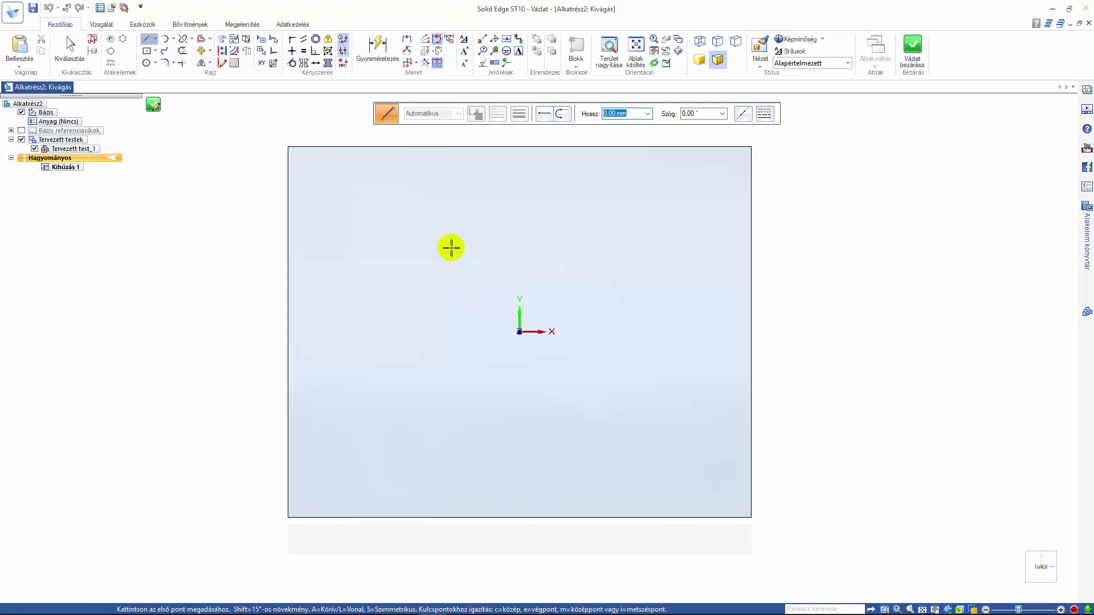
right_drag(450, 246, 470, 231)
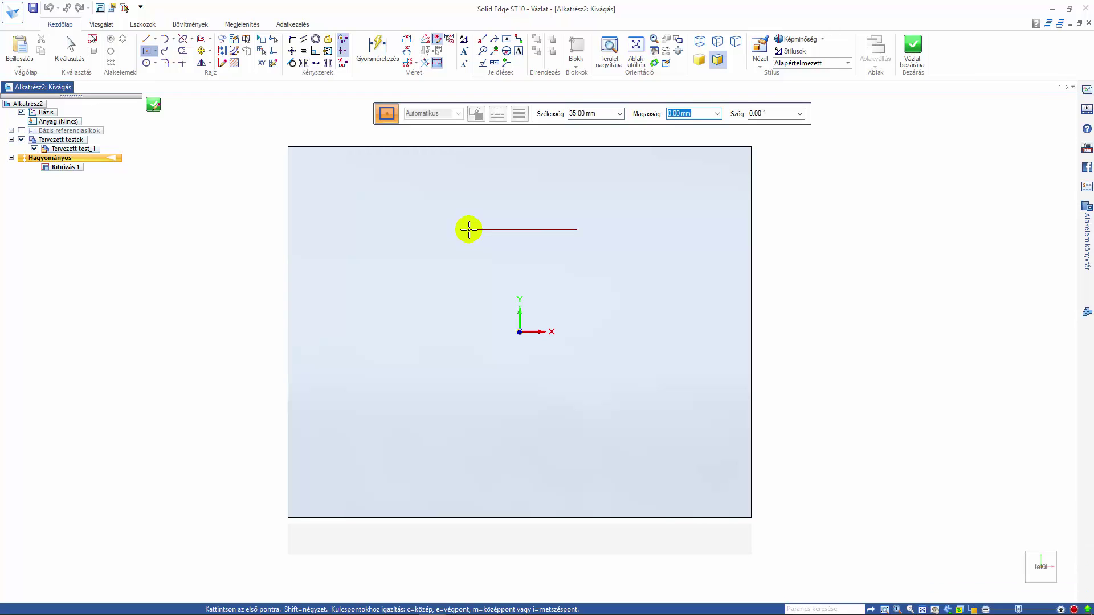
key(Tab)
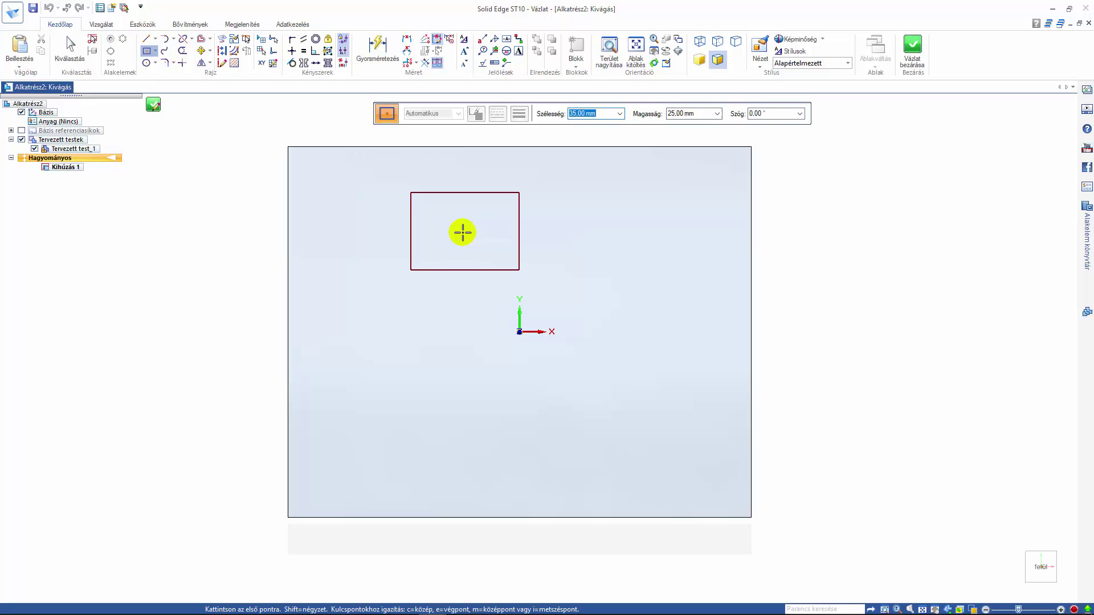
click(406, 239)
- Draw a 5 mm diameter circle on the rectangle's upper-right corner and freehand circles about 12, 15 and 9 mm on the other corners
right_drag(547, 246, 596, 247)
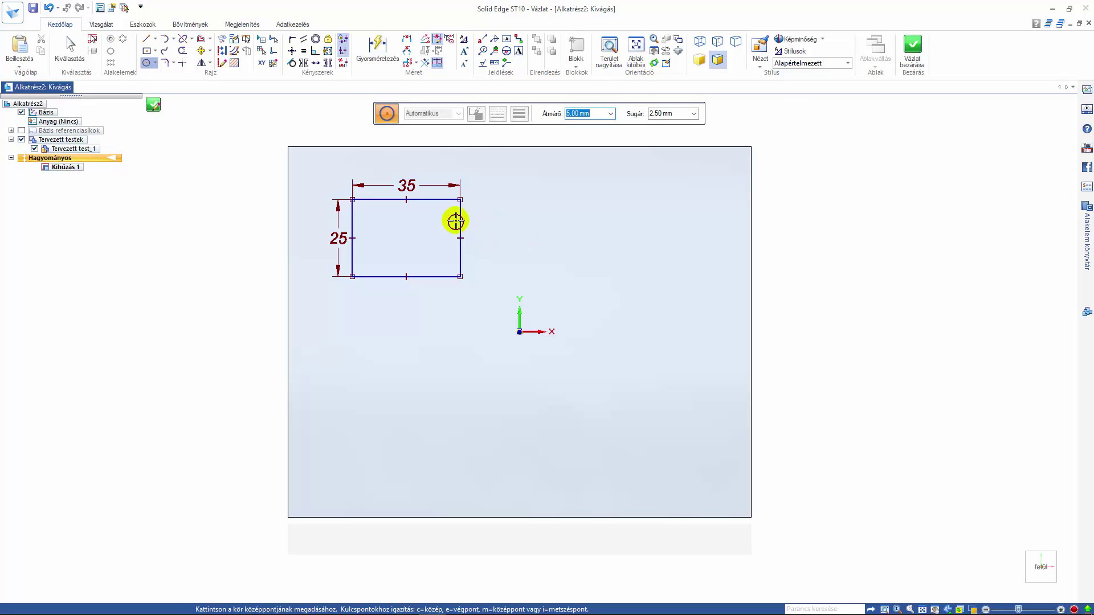
click(461, 199)
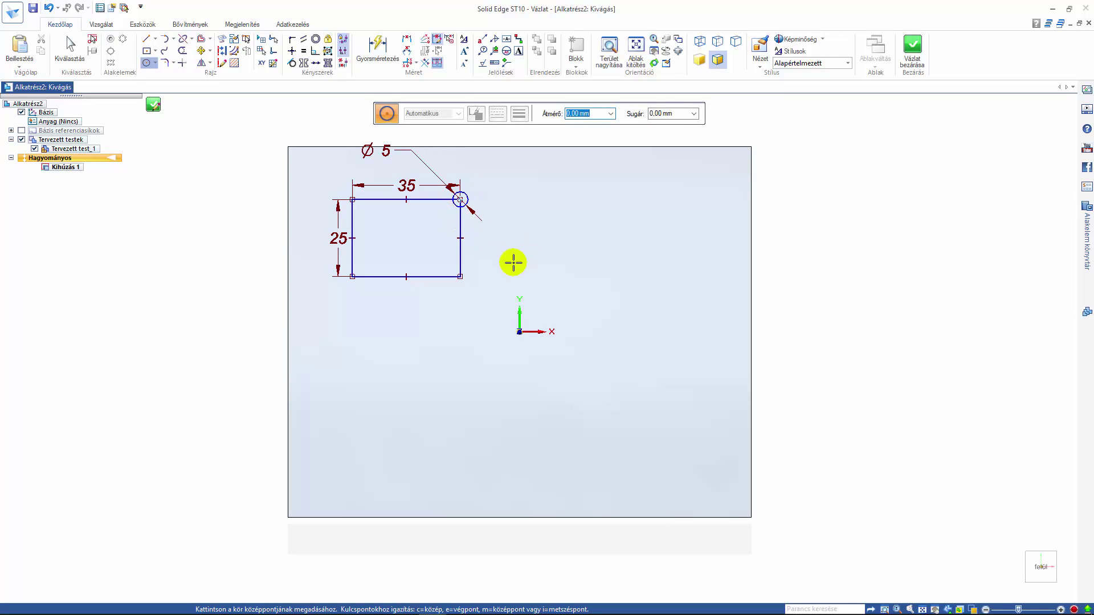
click(461, 277)
click(474, 290)
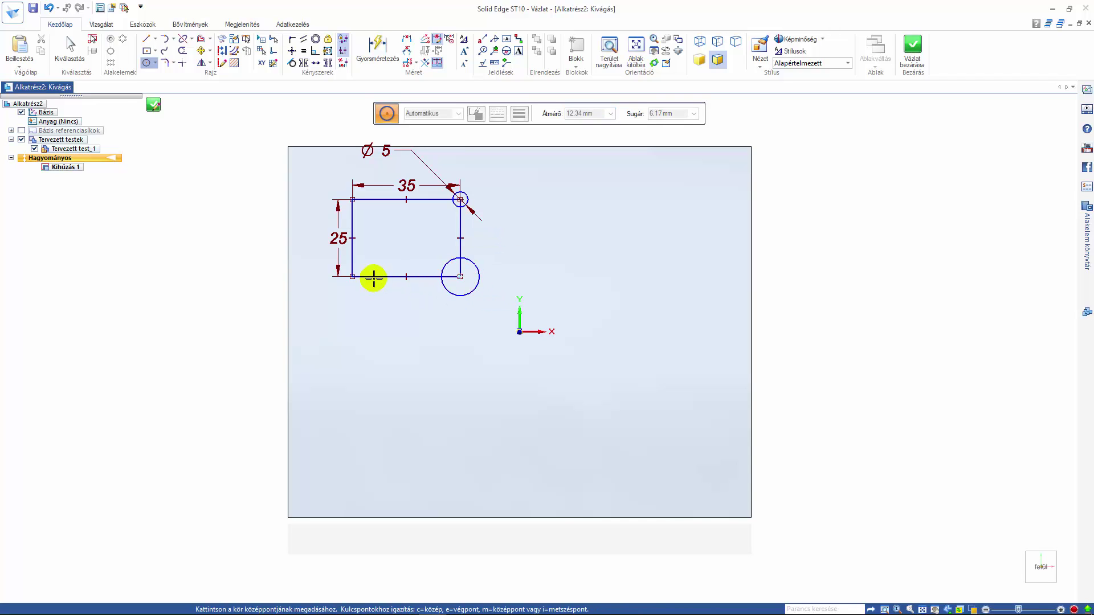
click(352, 277)
click(365, 297)
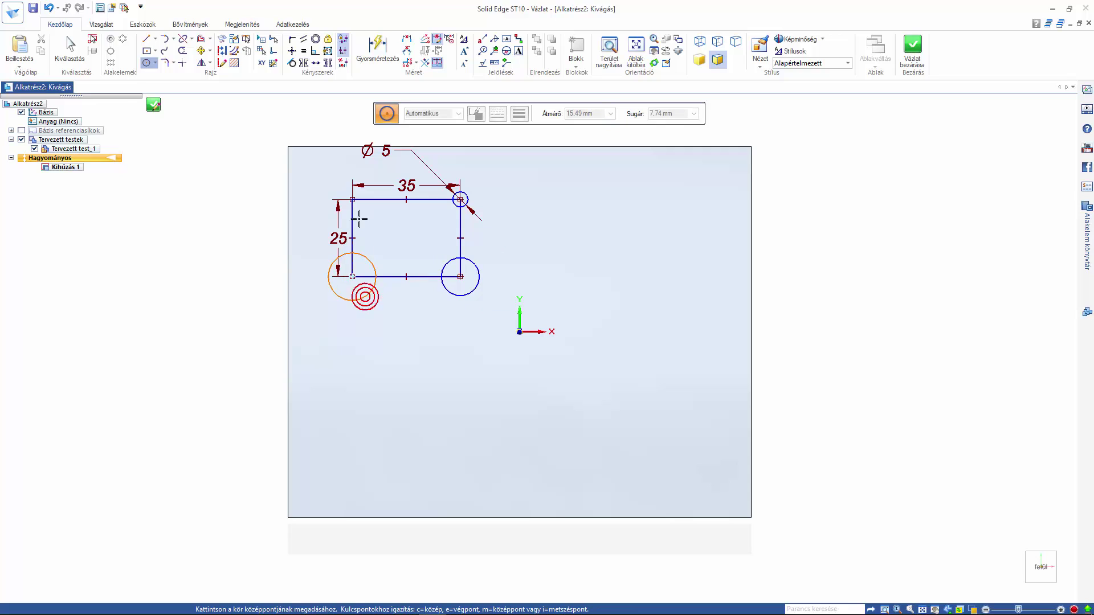
click(352, 200)
click(345, 187)
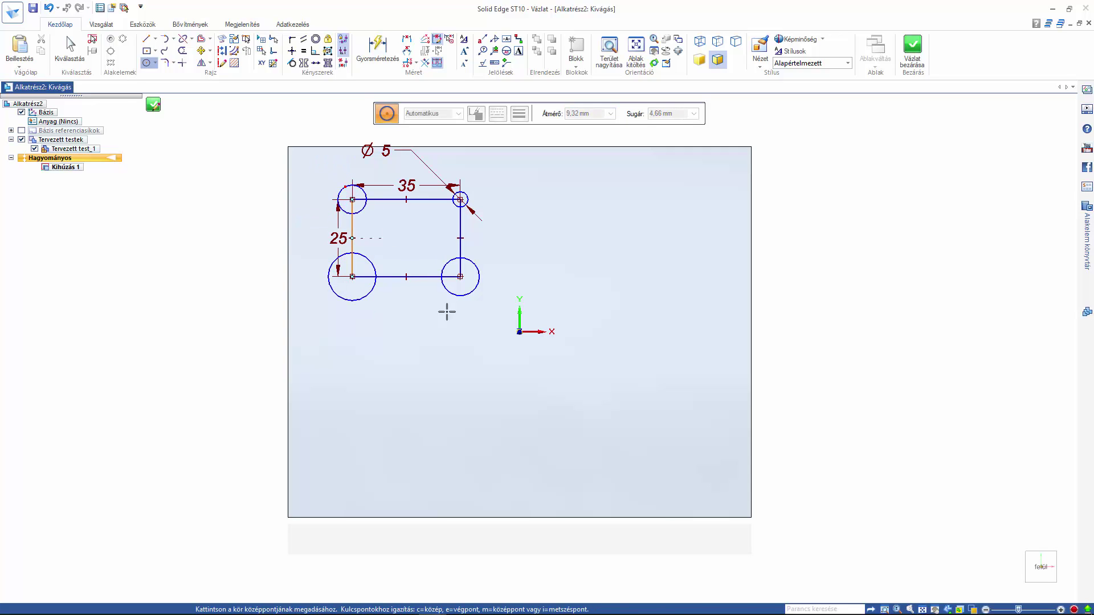
key(Escape)
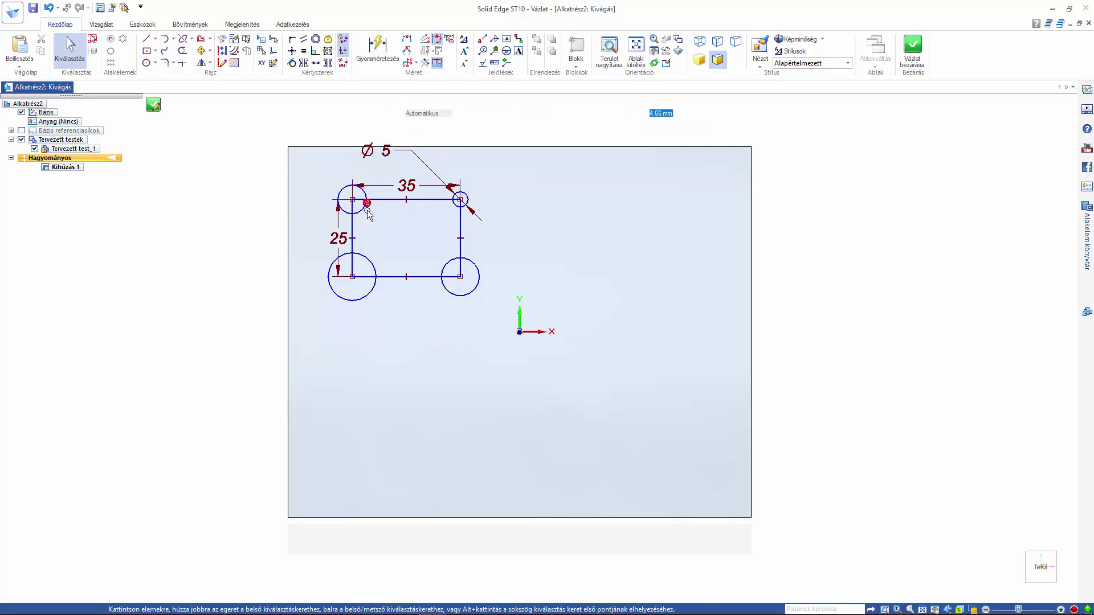
- Make the three freehand corner circles equal to the 5 mm circle with an Equal constraint
click(367, 212)
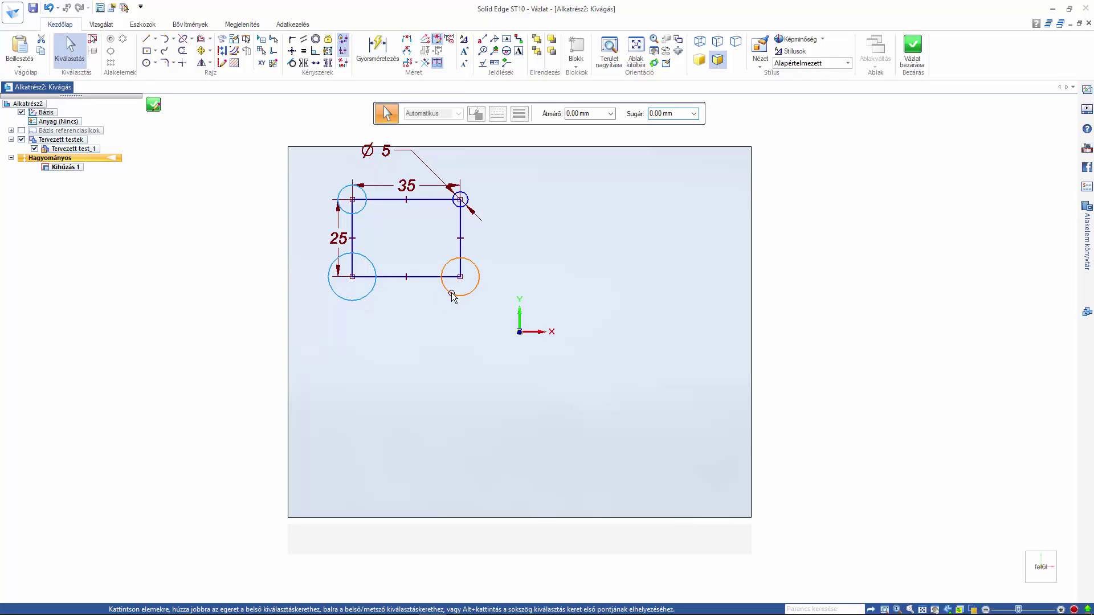
click(304, 51)
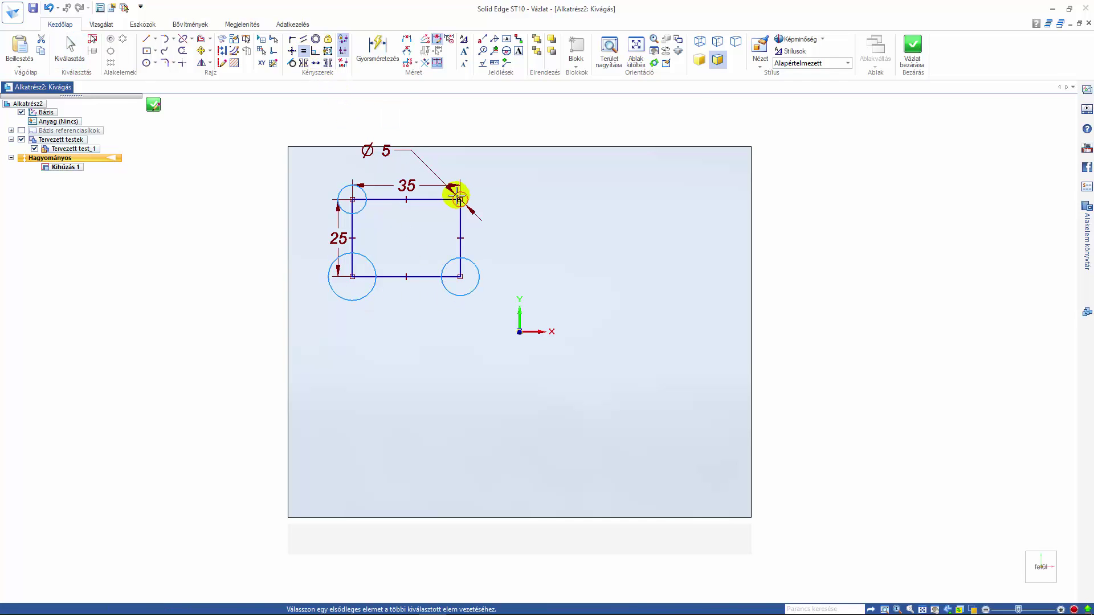
click(460, 198)
key(Escape)
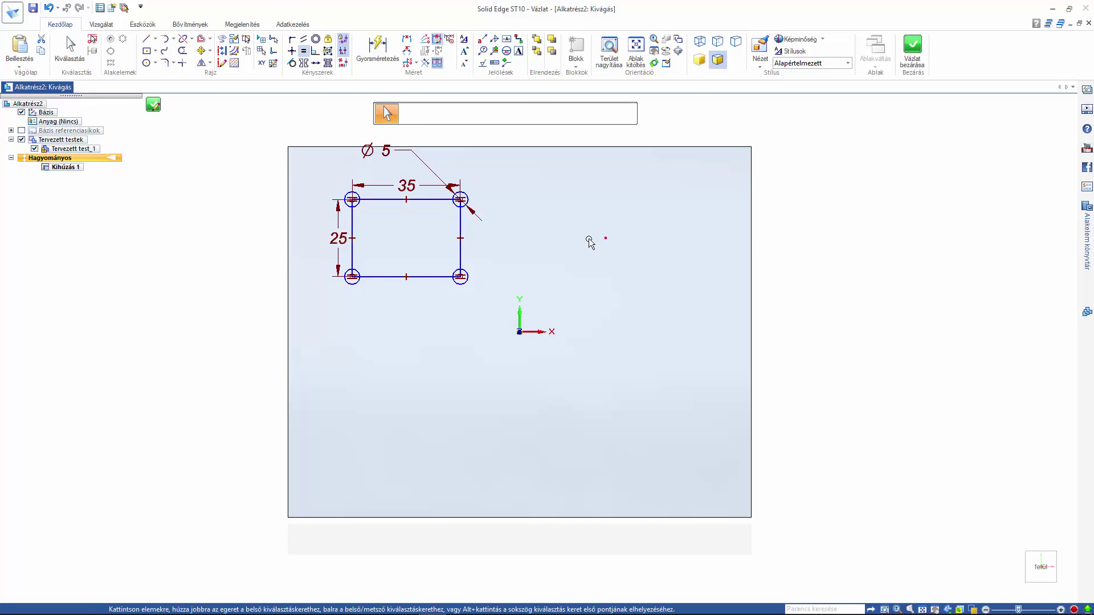
- Name the small rectangle's horizontal dimension A and its vertical dimension B as variables
scroll(395, 160, up, 2)
key(ctrl+h)
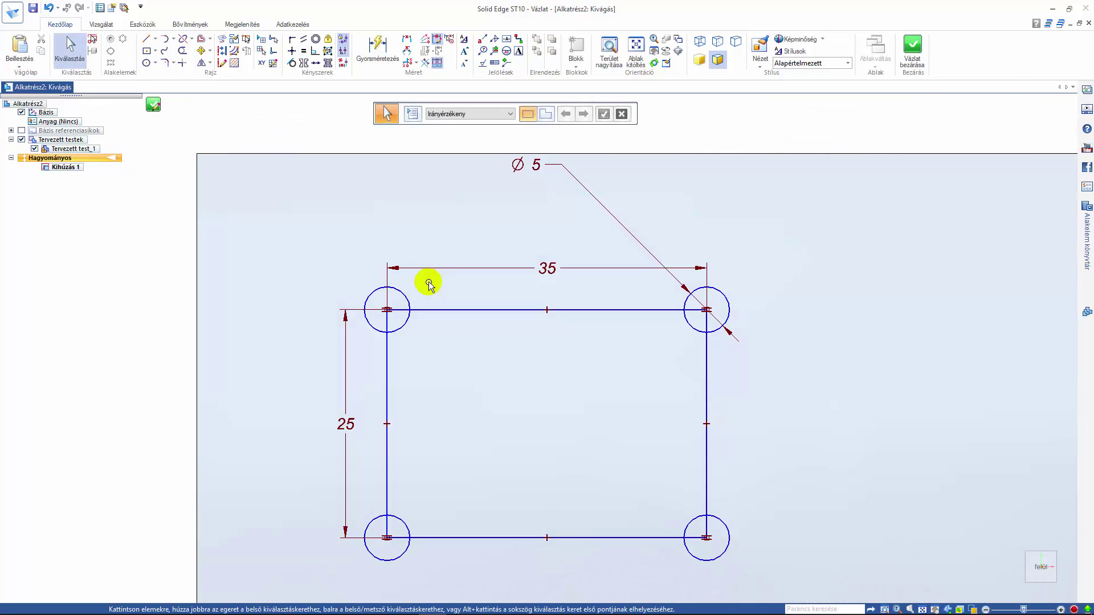
click(405, 260)
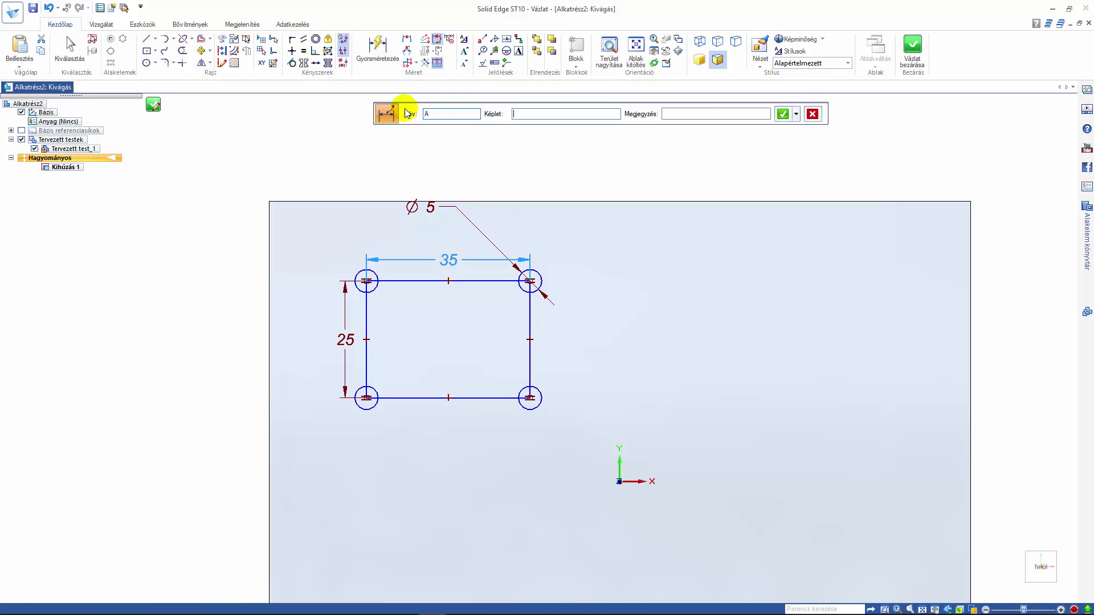
key(Return)
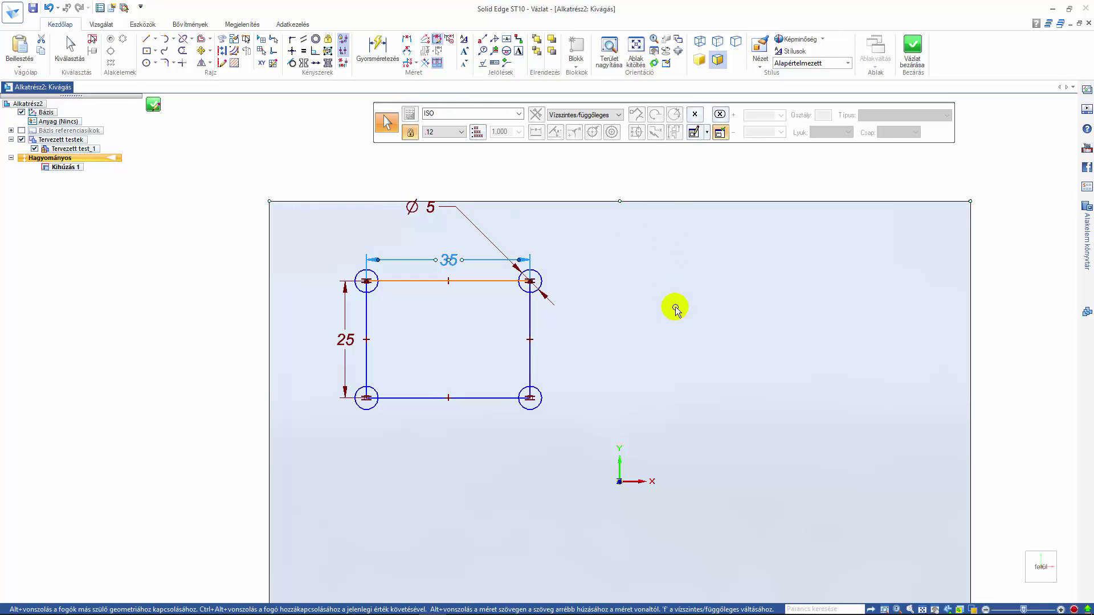
click(596, 318)
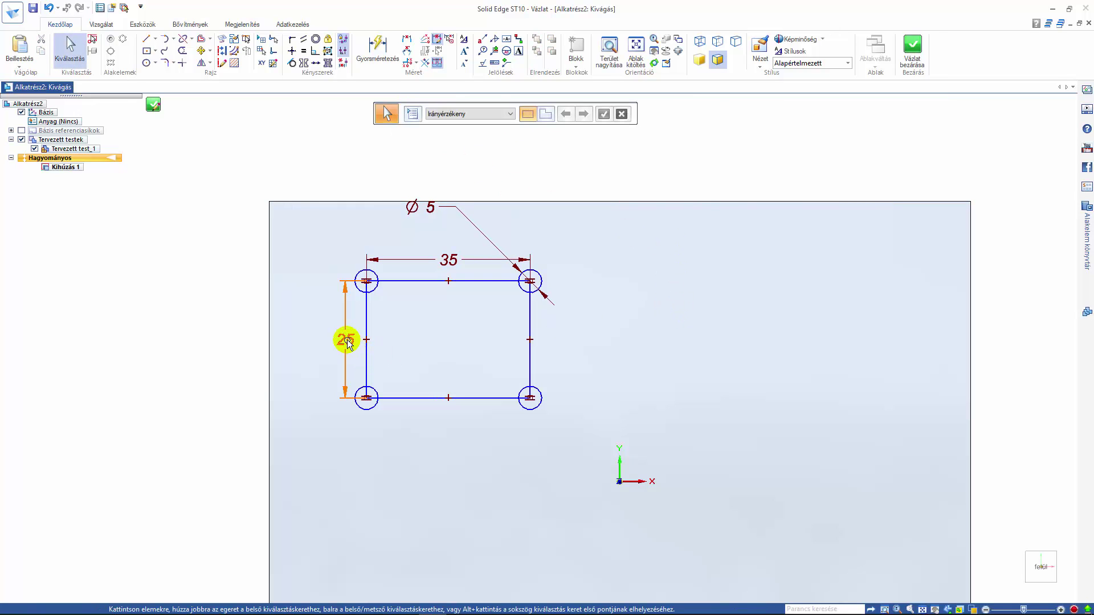
click(345, 361)
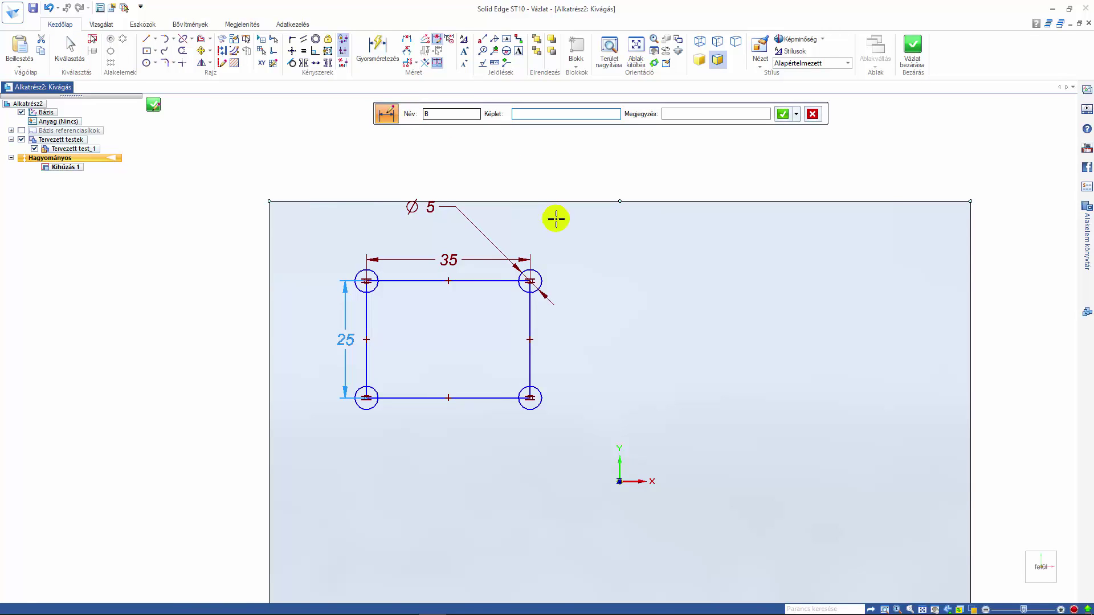
click(657, 291)
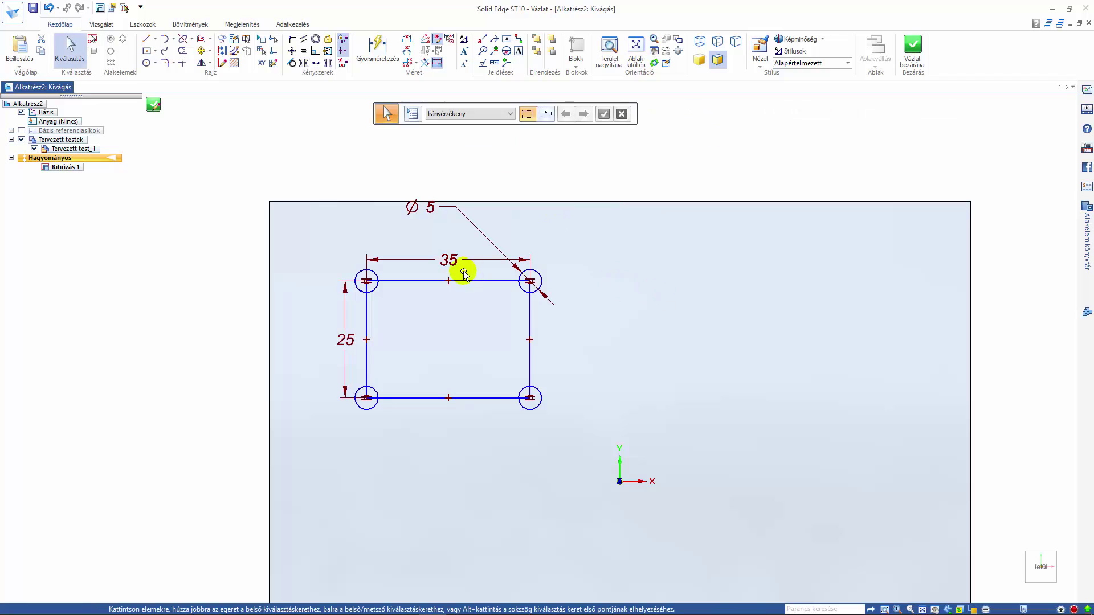
- Restrict variable A of the horizontal dimension to the specific values 45;60 in the variable rule editor
click(478, 261)
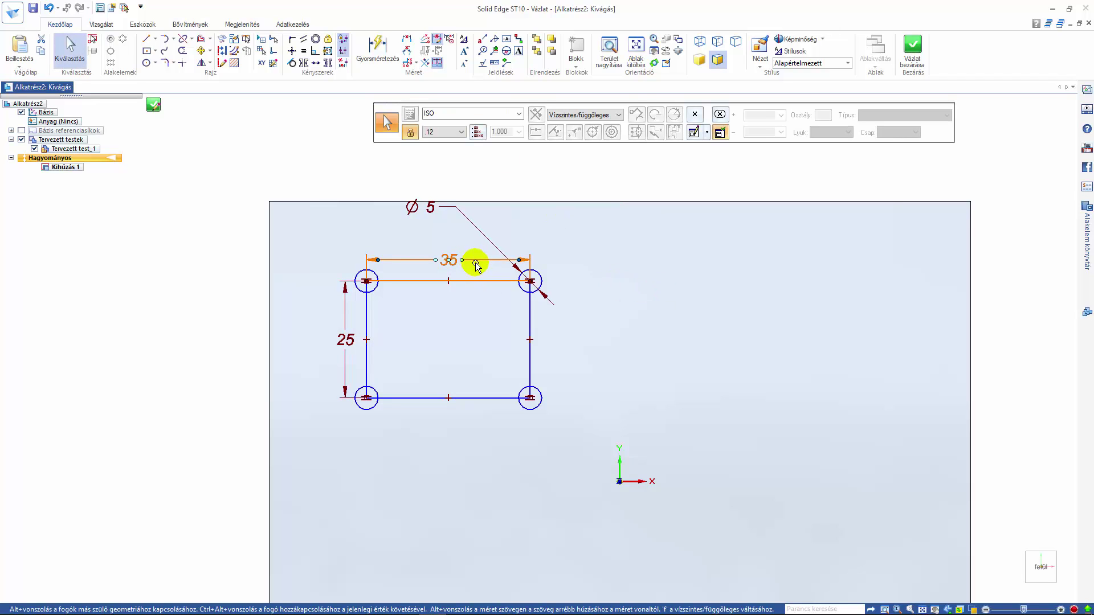
click(475, 262)
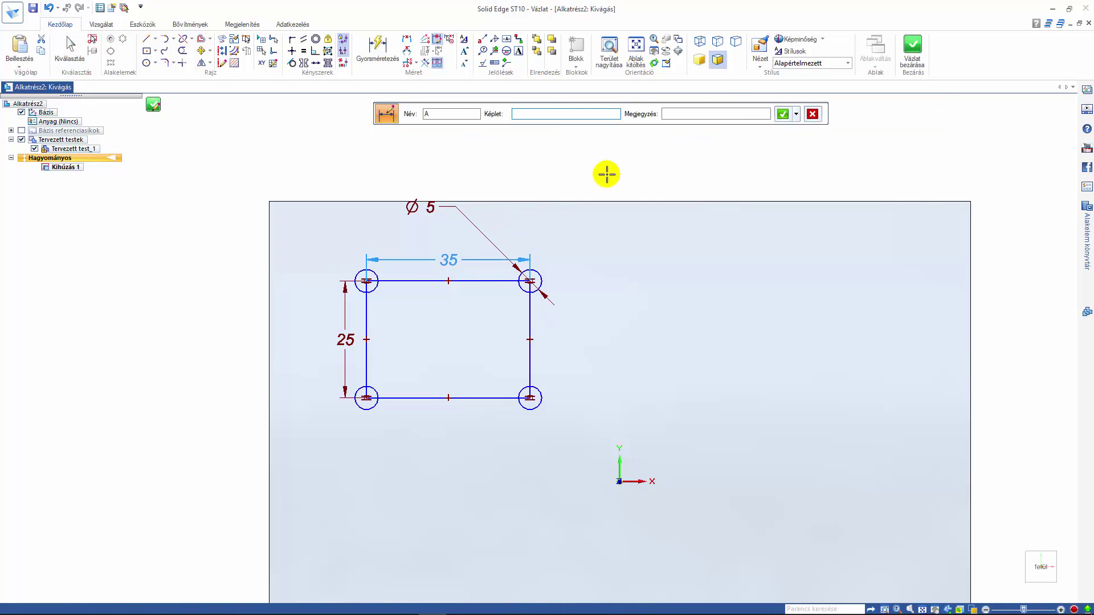
click(797, 115)
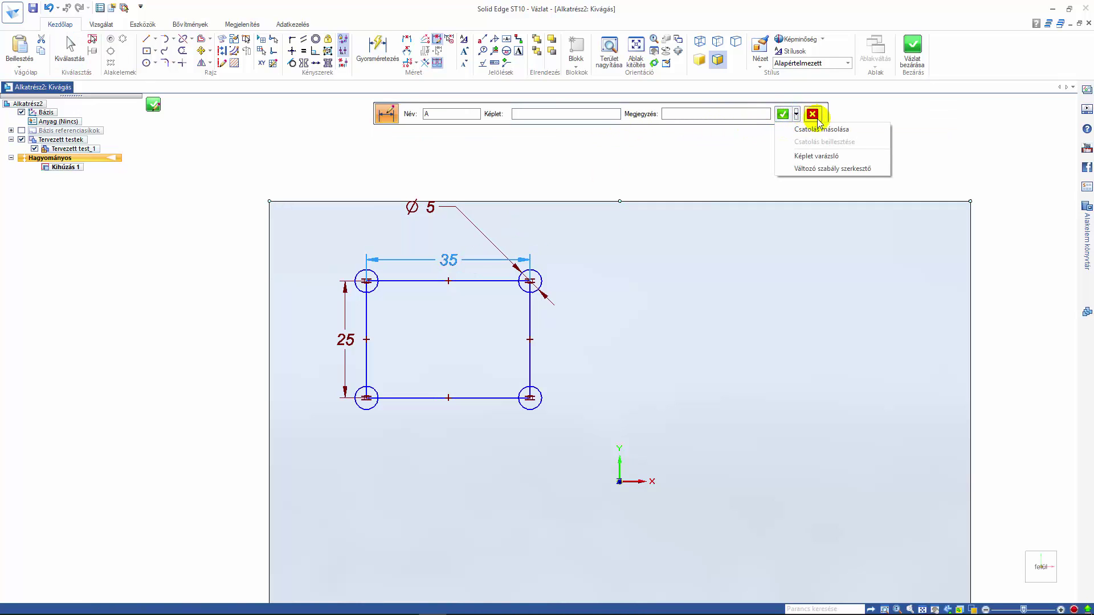
click(832, 171)
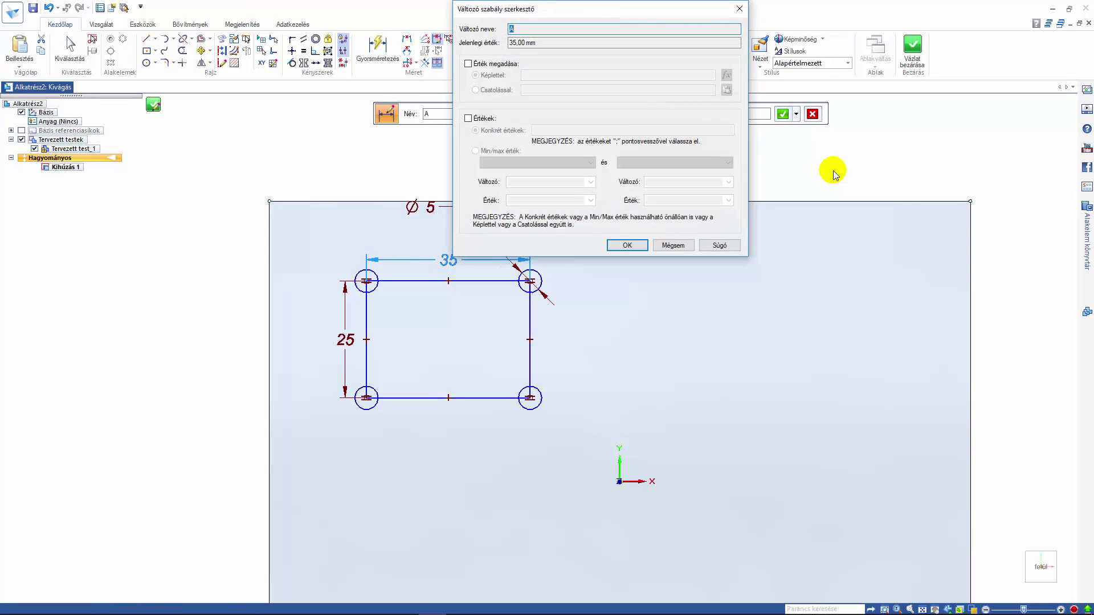
click(475, 119)
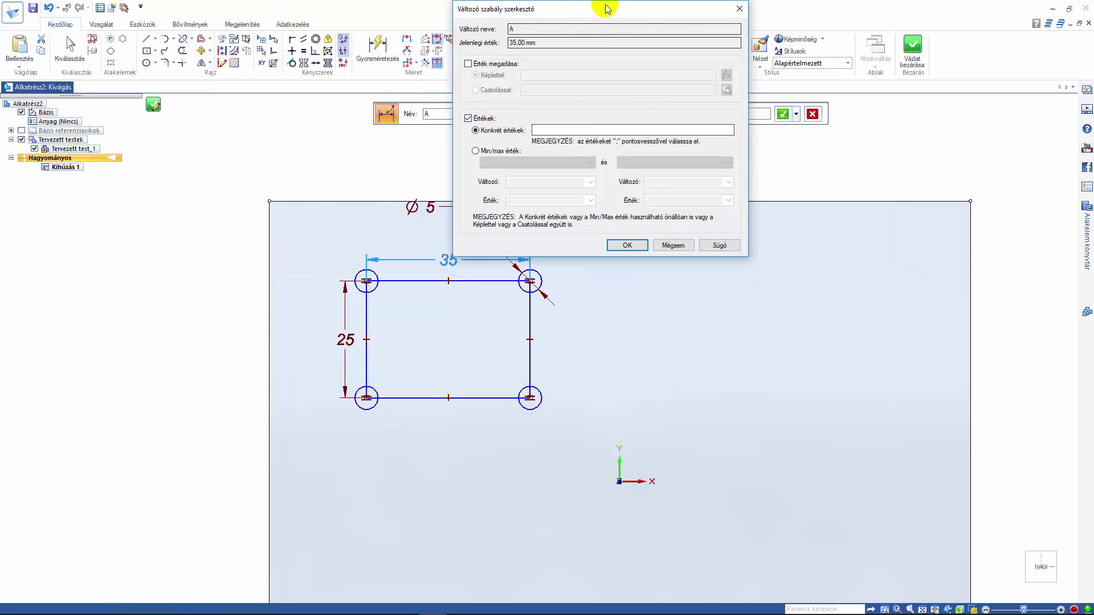
drag(605, 7, 748, 104)
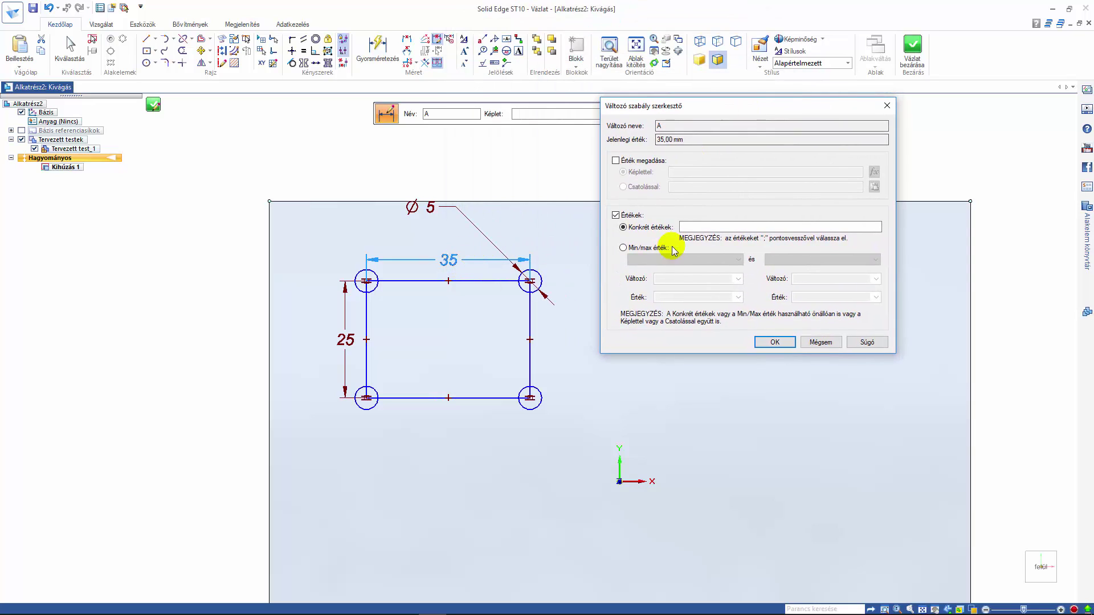
click(697, 227)
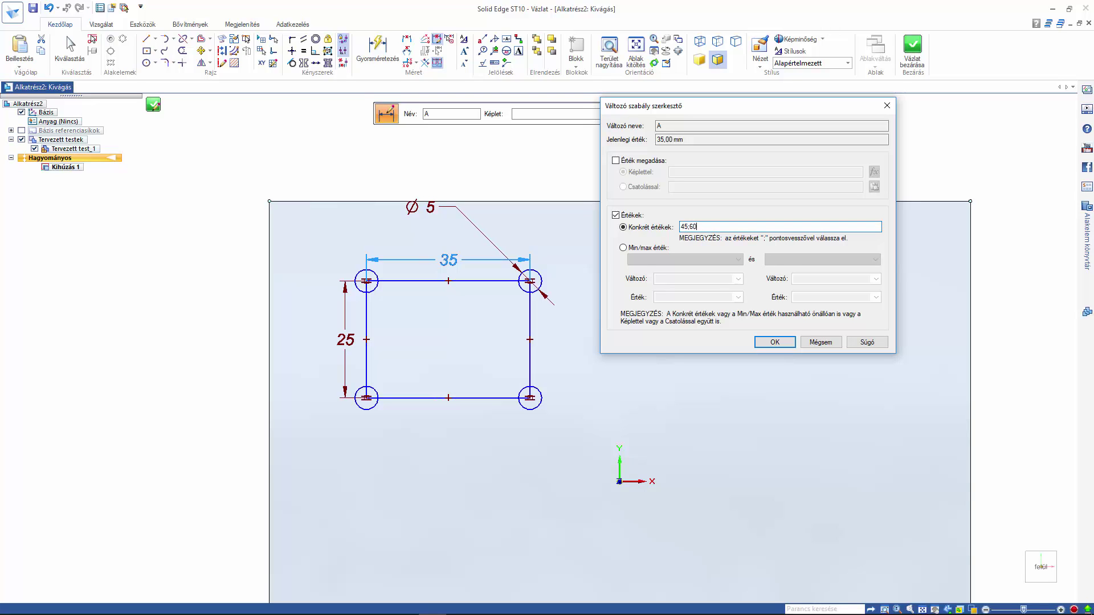
click(776, 342)
click(822, 257)
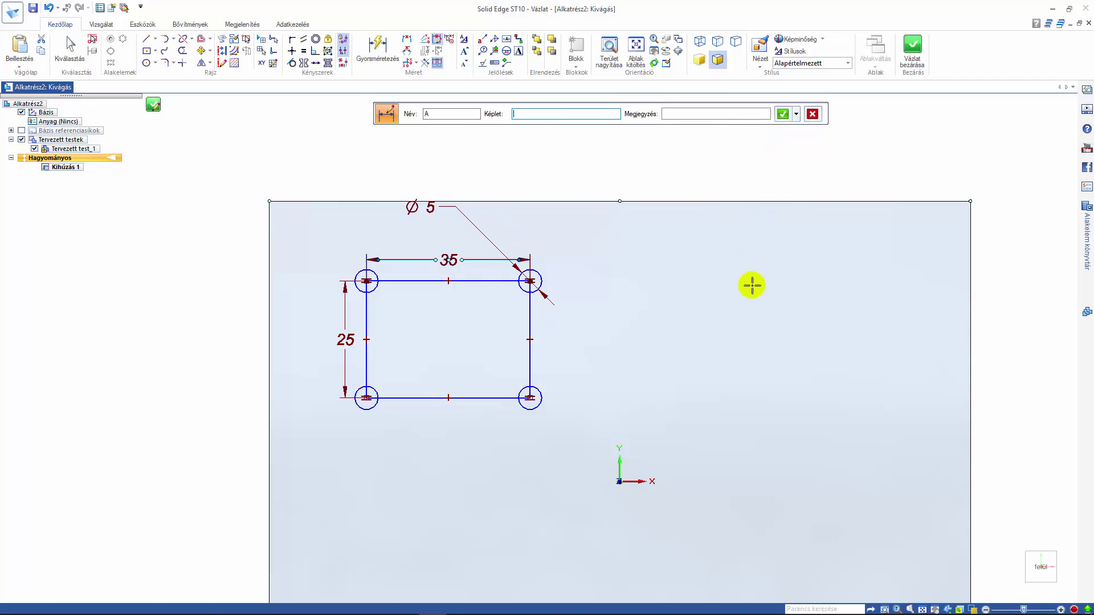
- Try the allowed values of the rectangle's horizontal dimension by switching it to 45 mm and back to 35 mm
key(Escape)
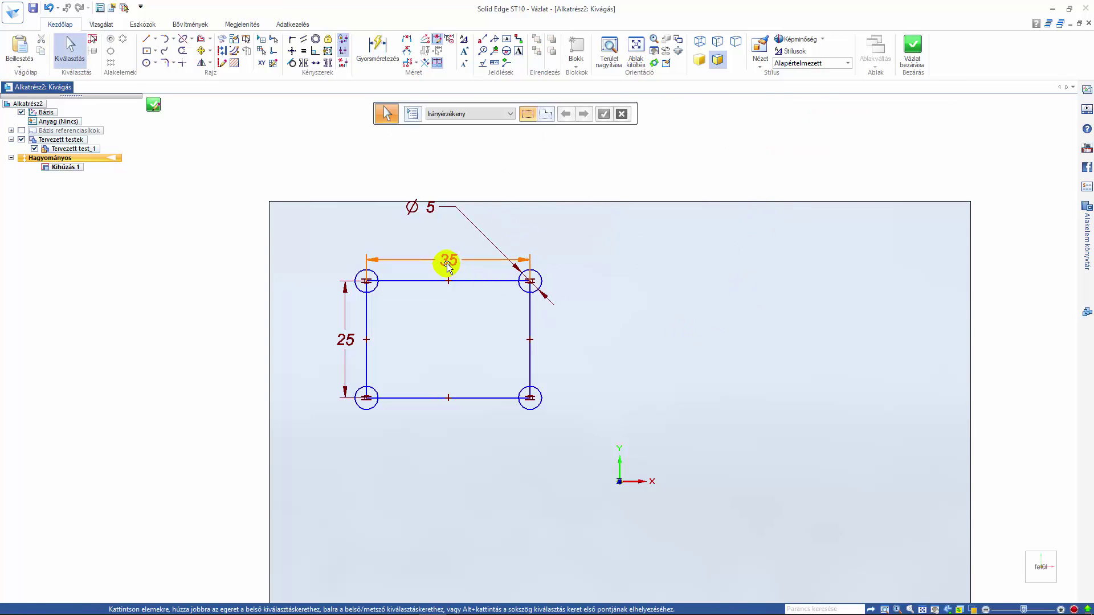
click(447, 263)
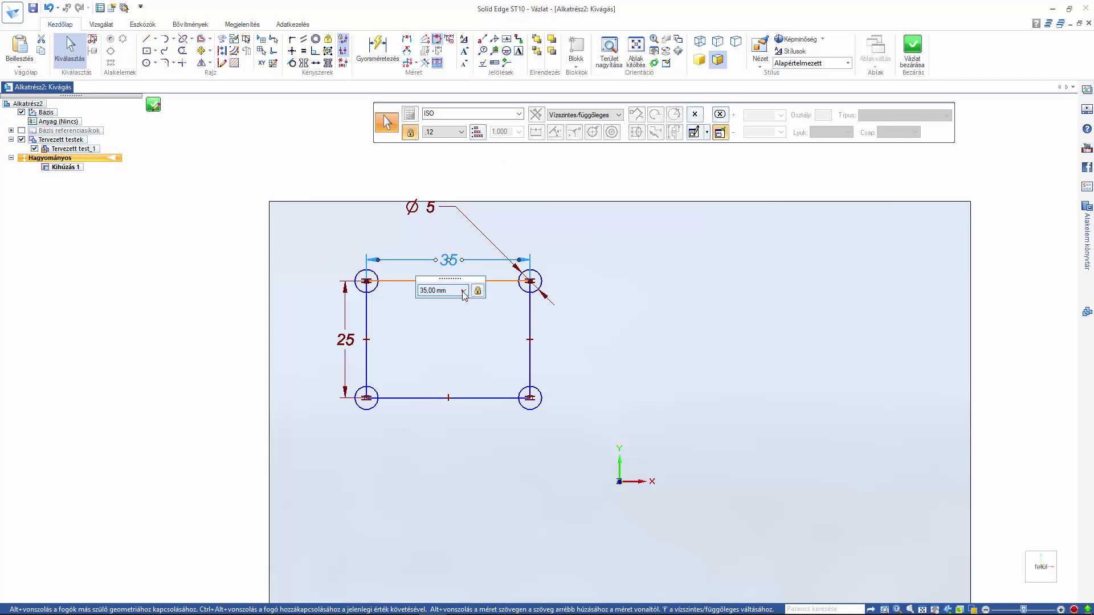
click(464, 290)
click(434, 309)
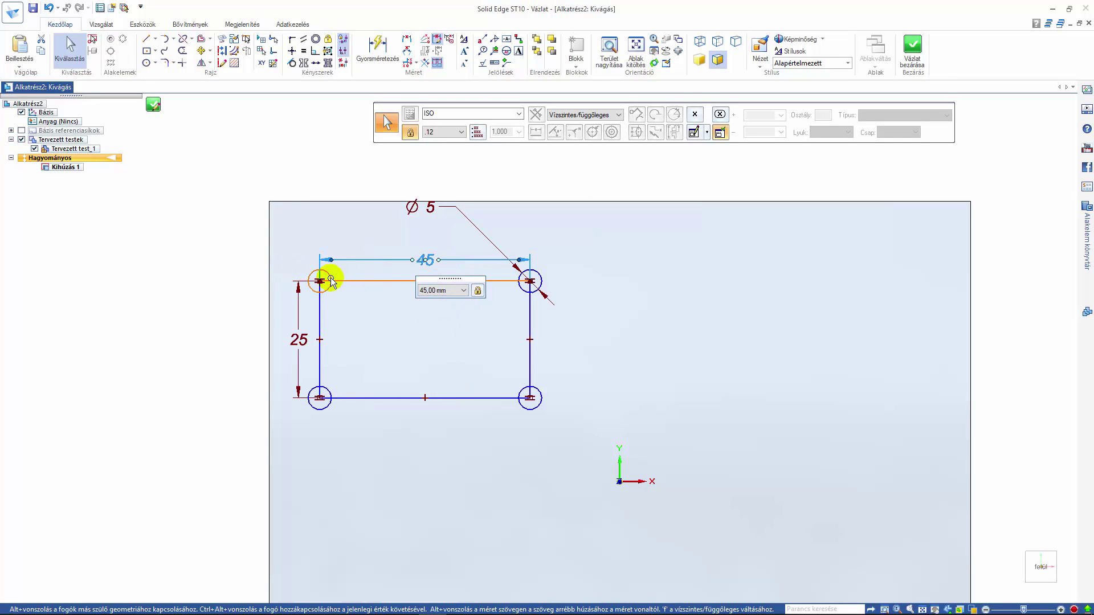
click(464, 291)
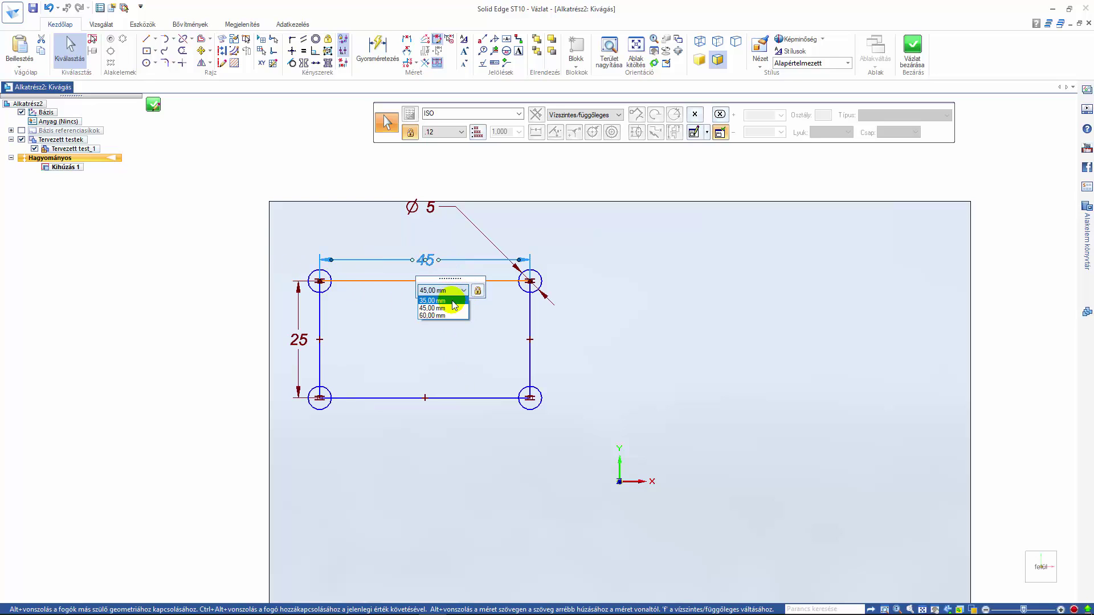
click(453, 301)
click(673, 310)
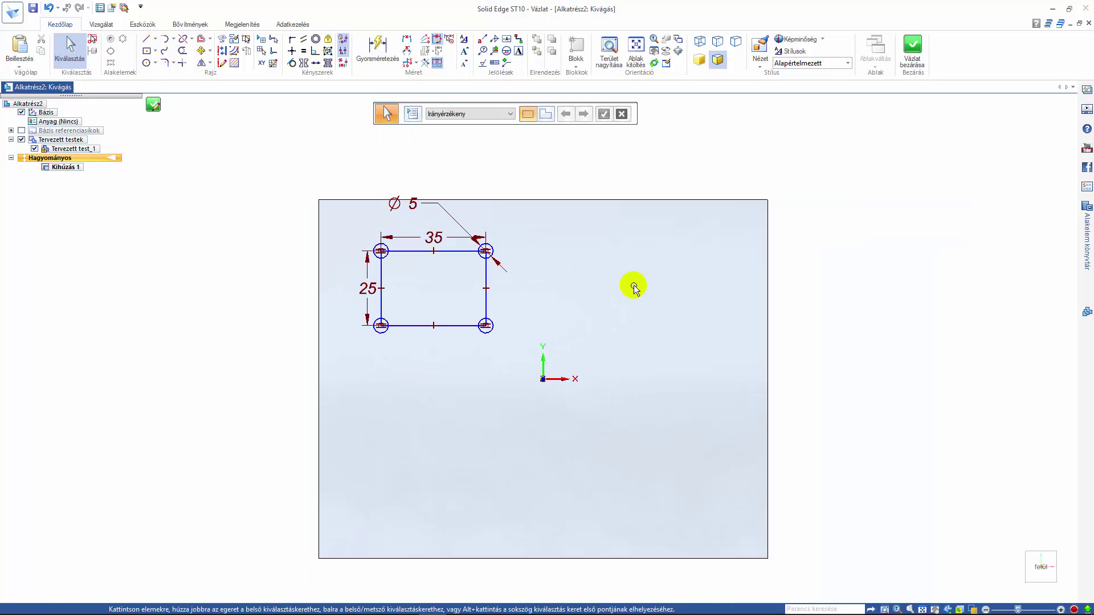
- Dimension the horizontal distance from the block's left edge to the midpoint of the rectangle's lower line as 50 mm, using Horizontal/Vertical orientation
right_click(627, 288)
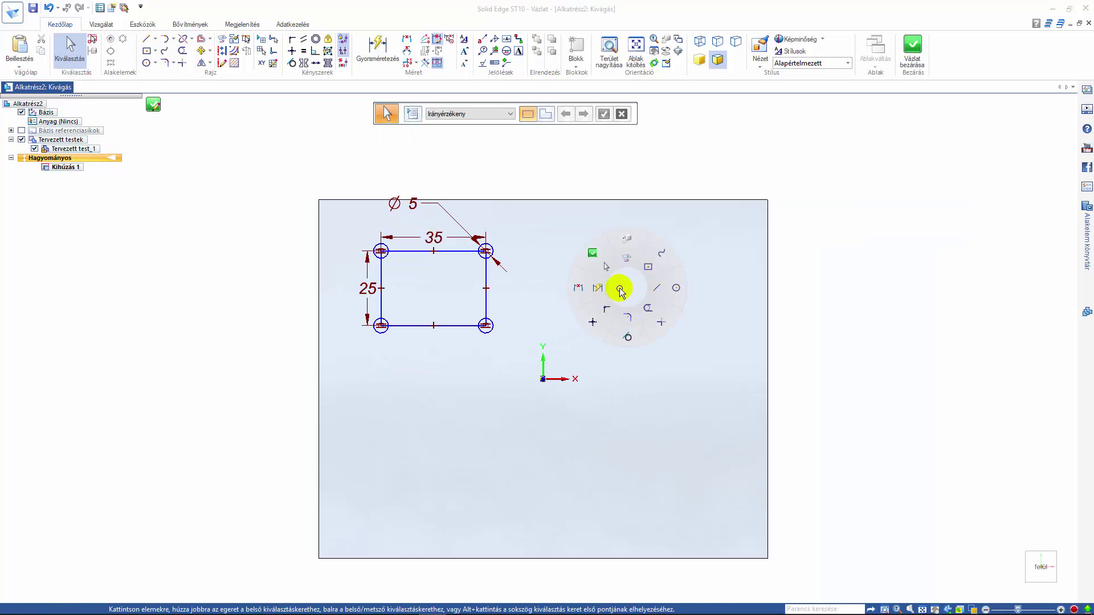
click(577, 288)
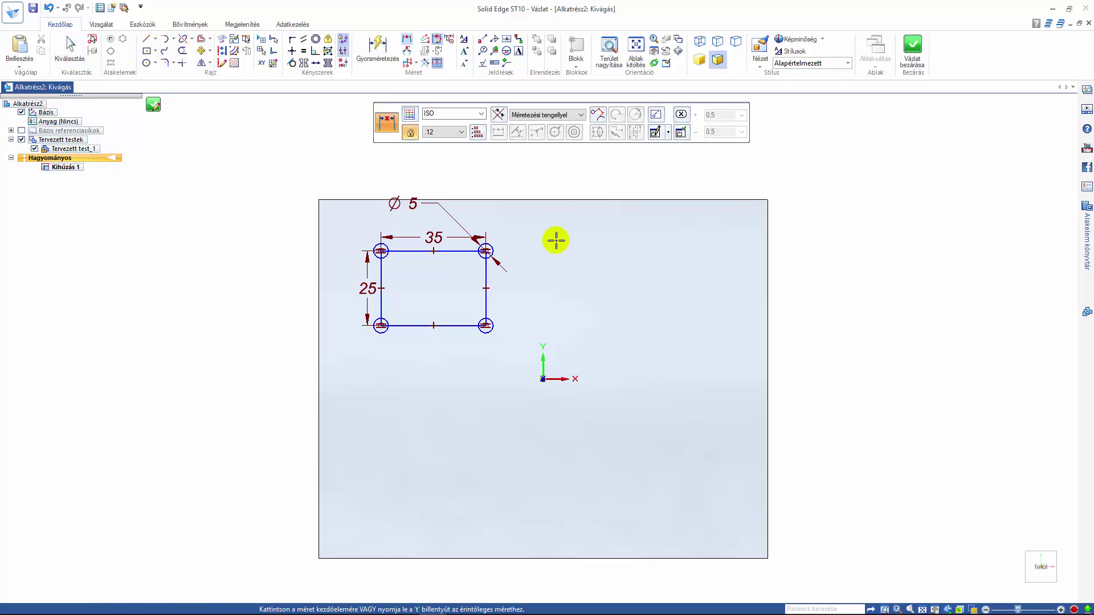
click(548, 115)
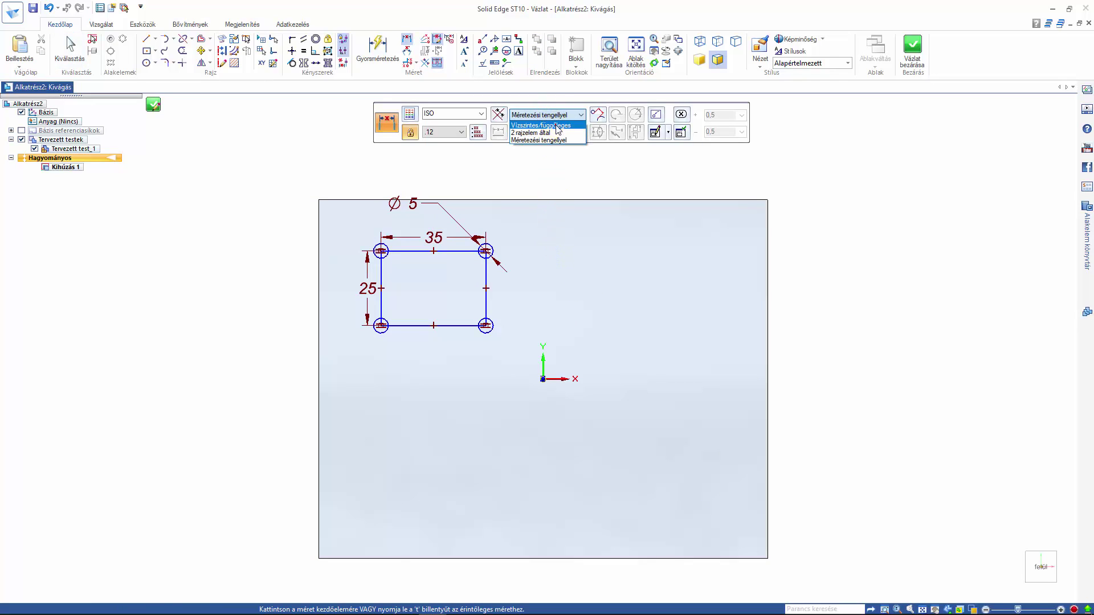
click(559, 125)
click(433, 325)
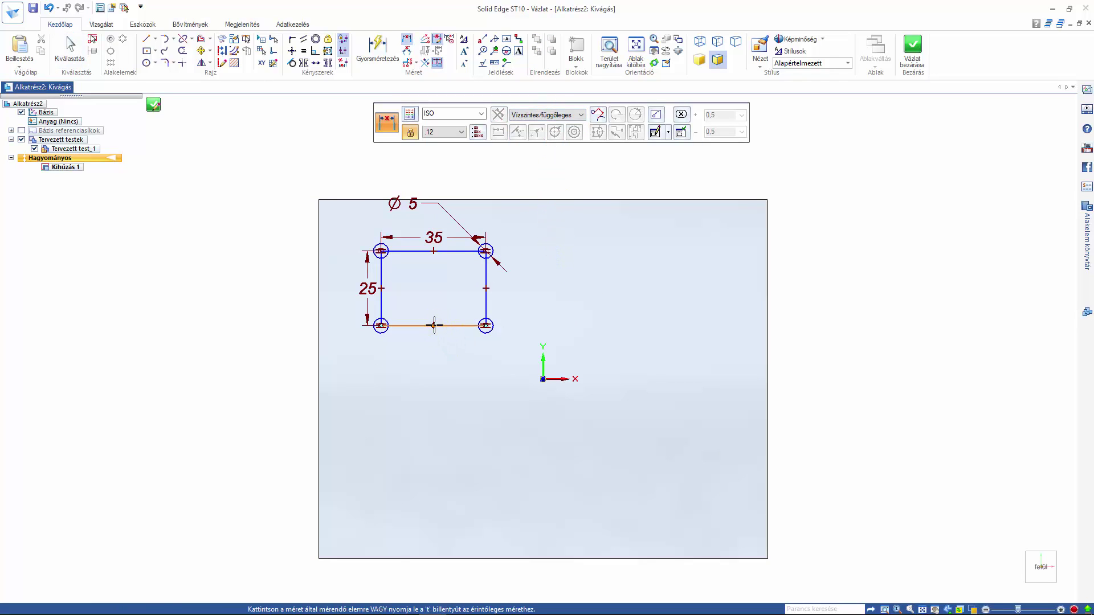
click(319, 390)
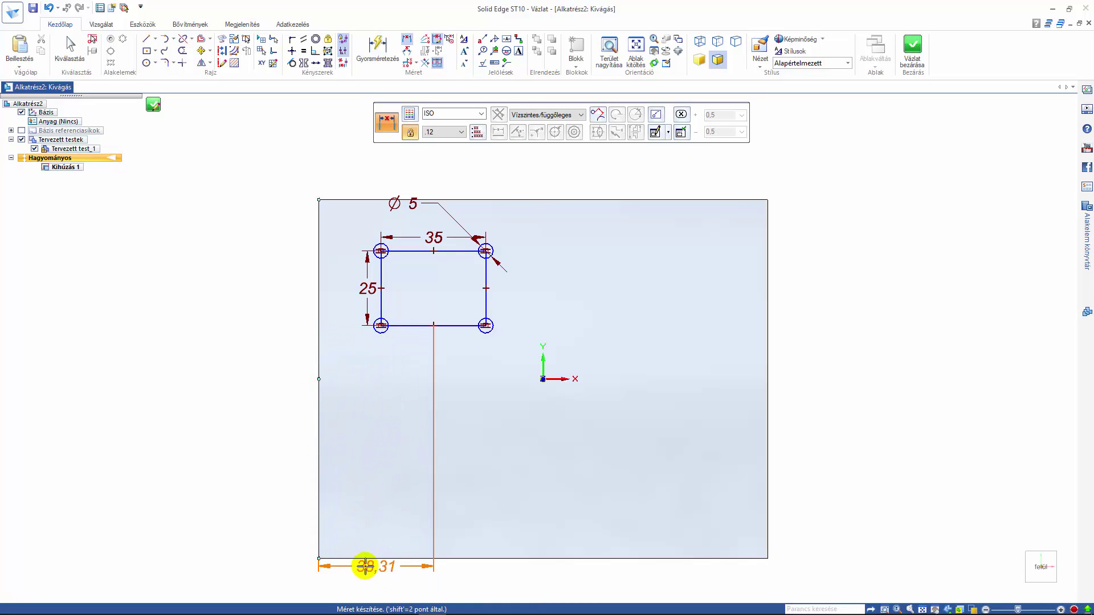
click(374, 422)
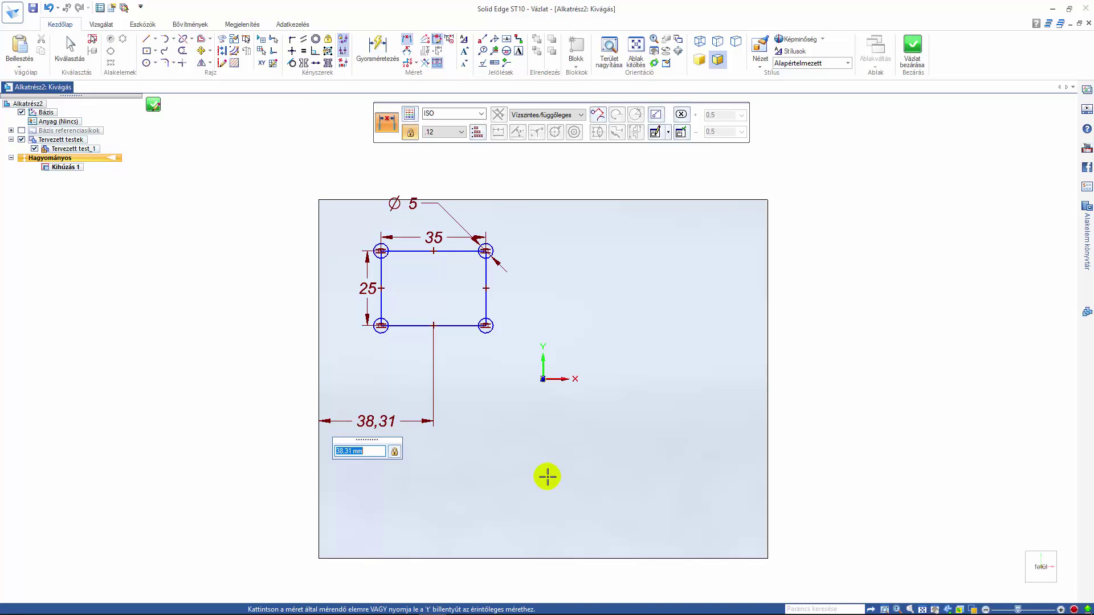
key(Return)
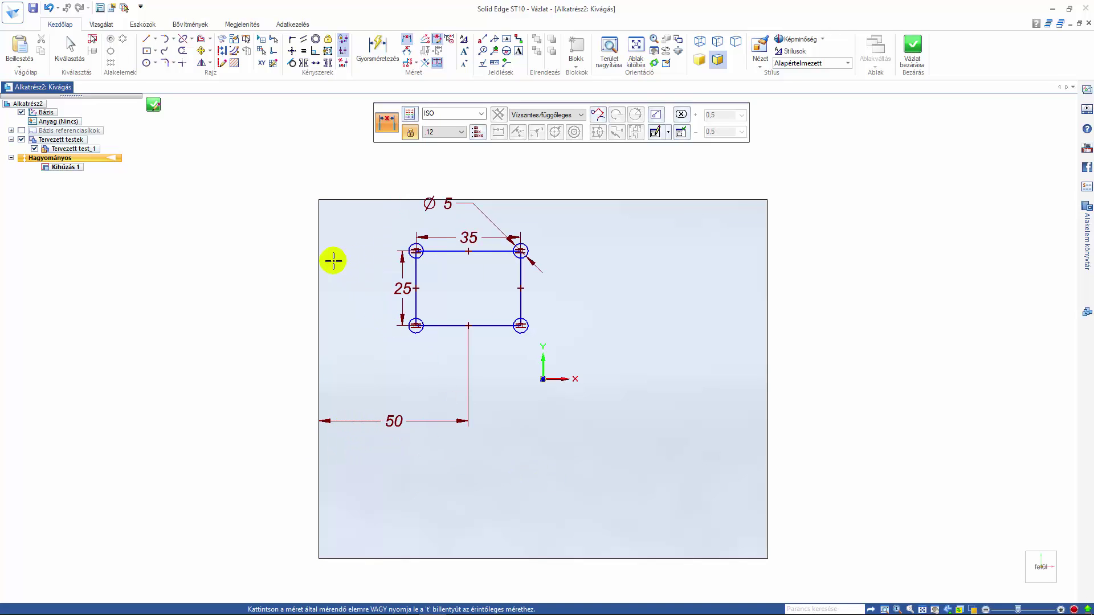
- Dimension the vertical distance from the block's upper edge to the midpoint of the rectangle's left line as 30 mm
click(417, 289)
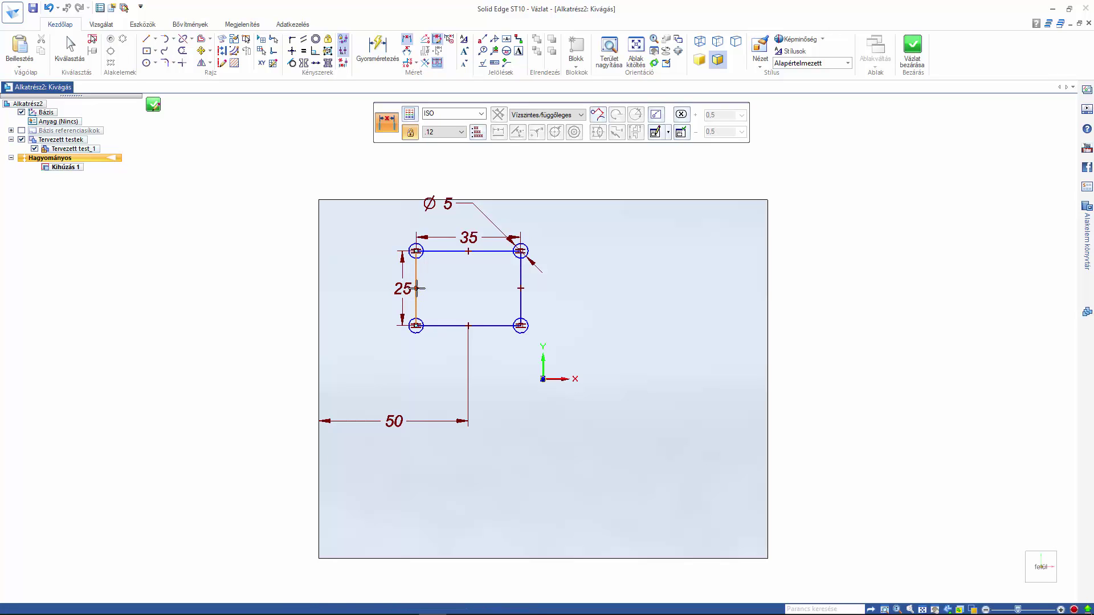
click(390, 198)
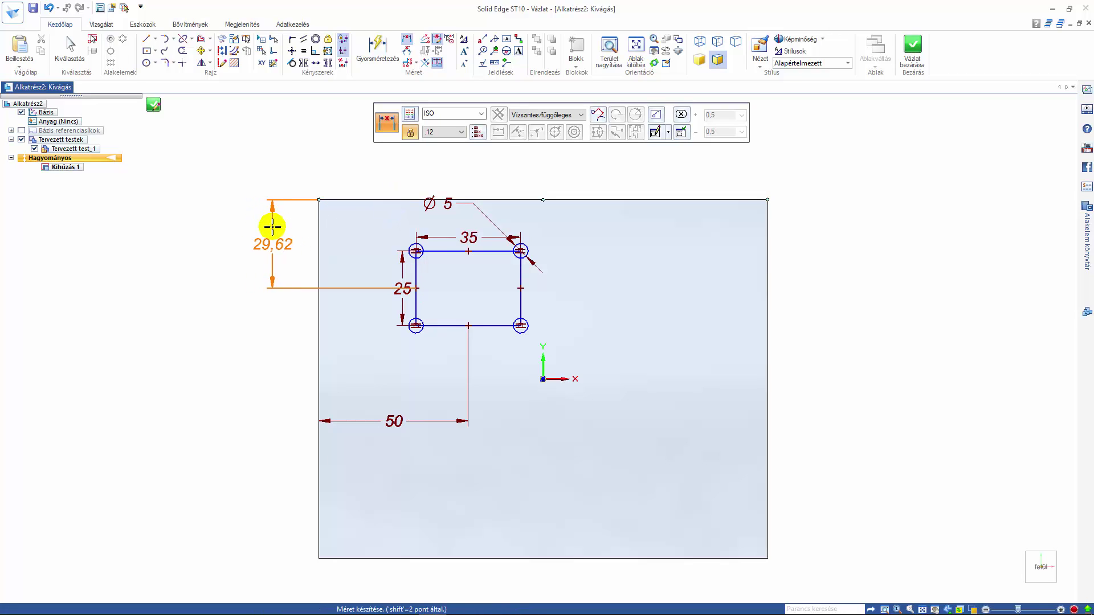
click(260, 239)
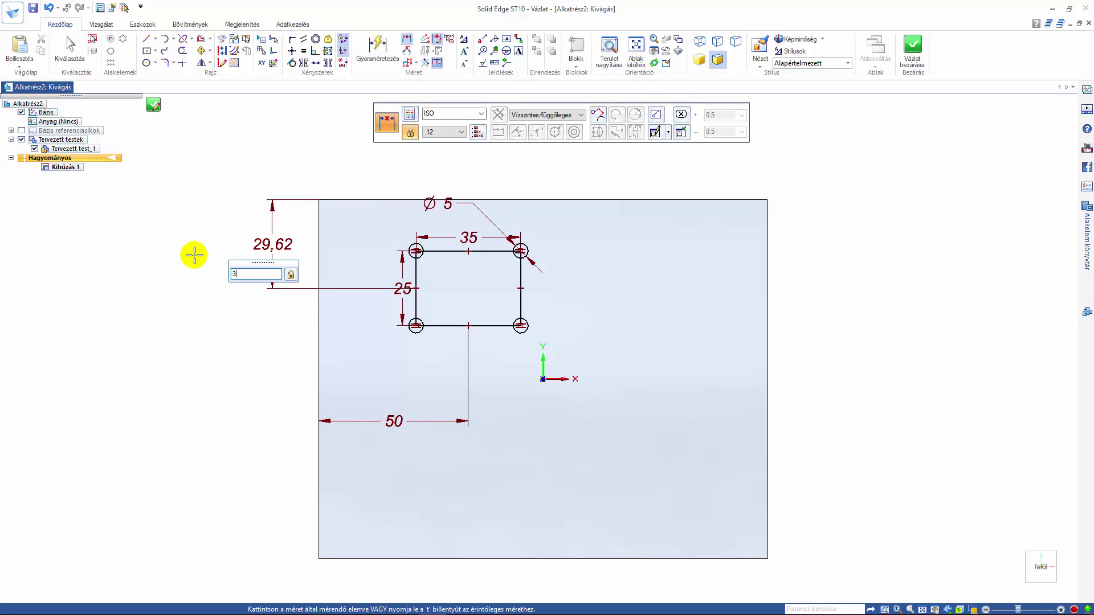
key(Return)
key(Escape)
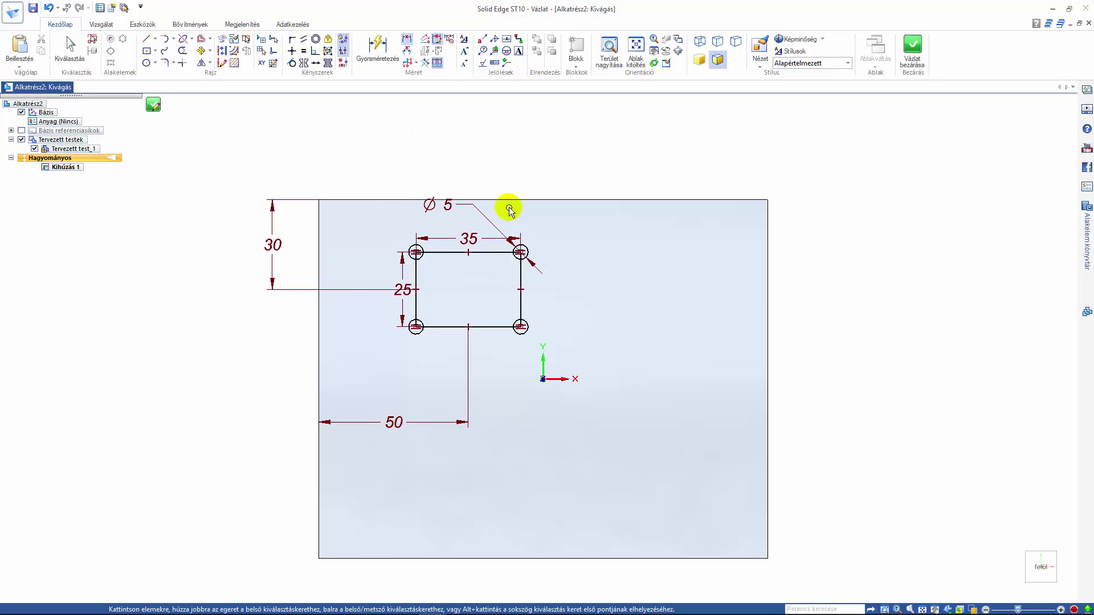
scroll(551, 262, up, 3)
scroll(551, 262, down, 3)
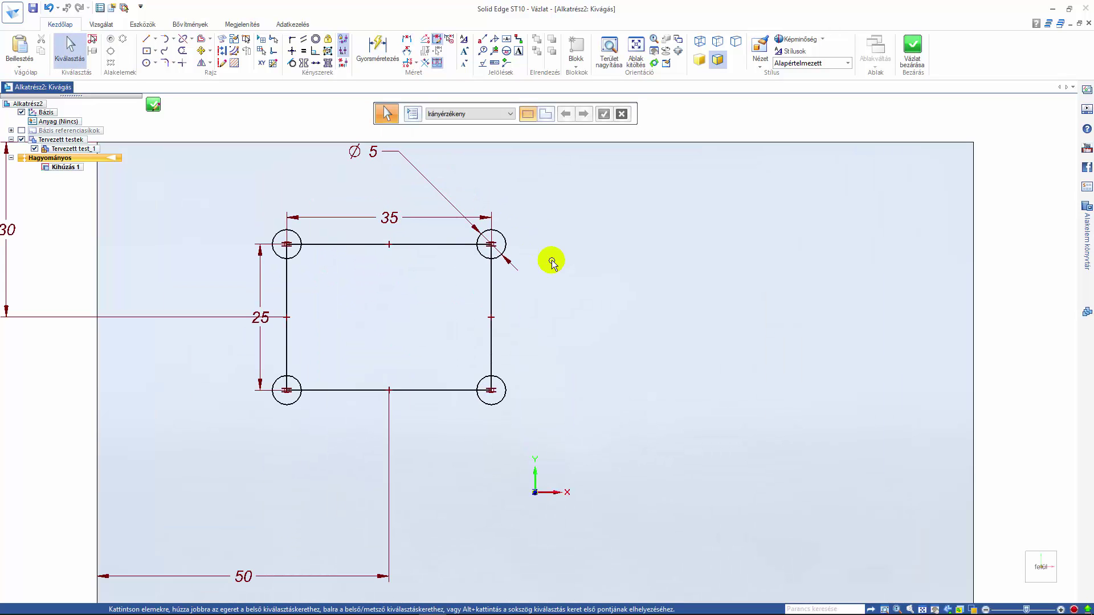
- Open the variable table beside the sketch and switch it from the structured view to the flat list of variables
click(143, 25)
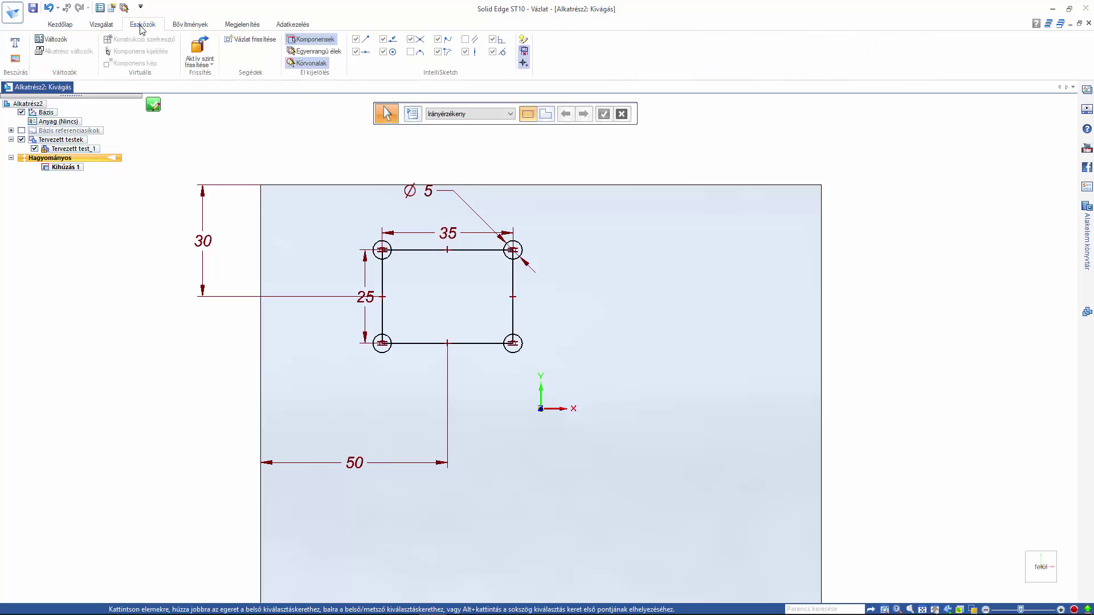
click(51, 39)
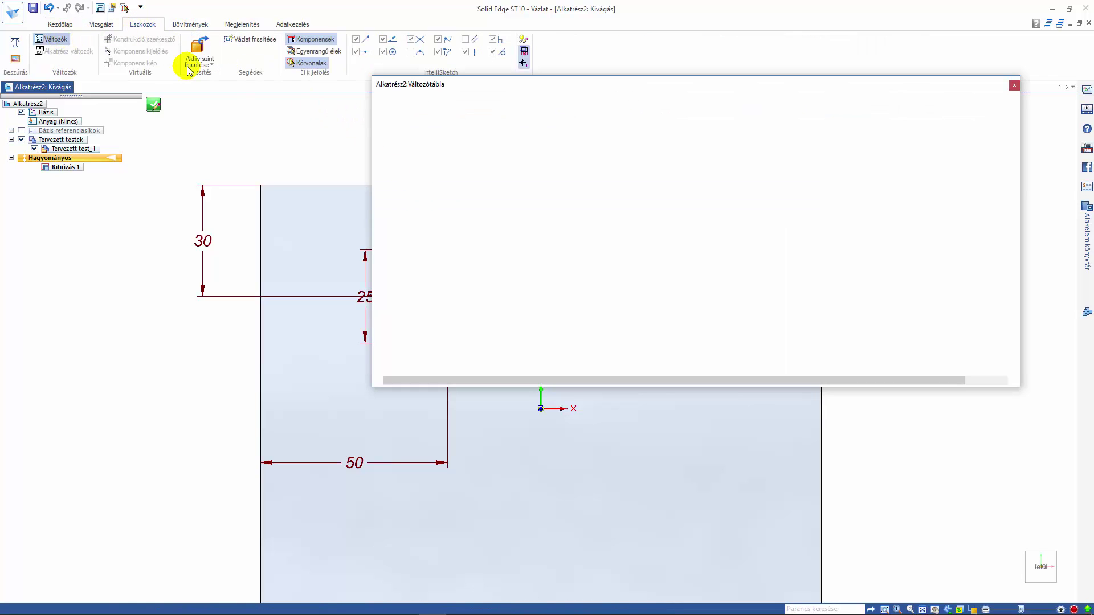
scroll(4, 345, down, 2)
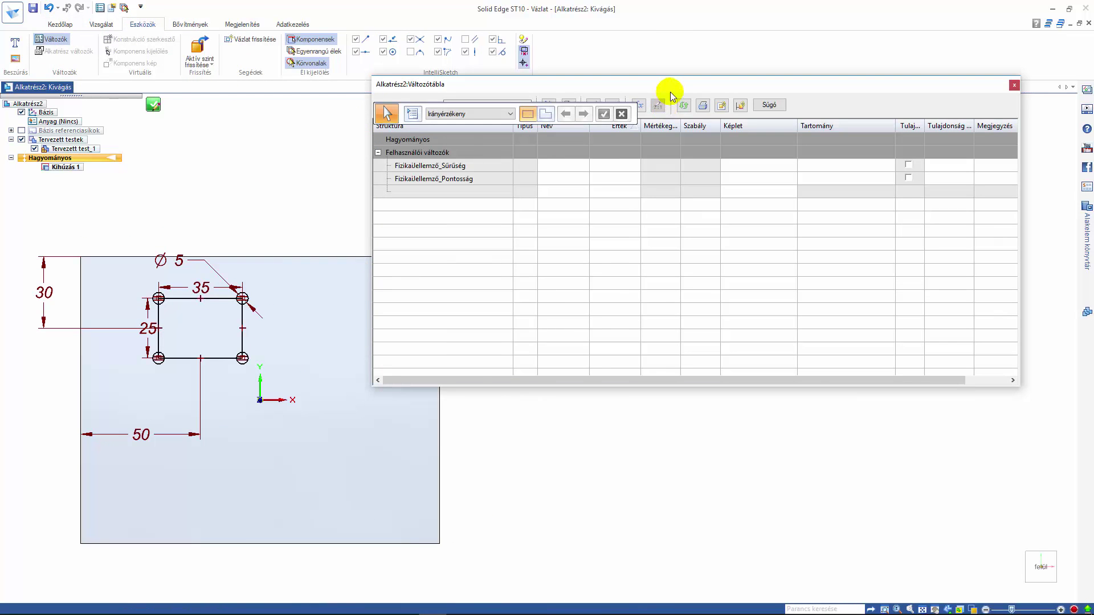
drag(681, 94, 705, 158)
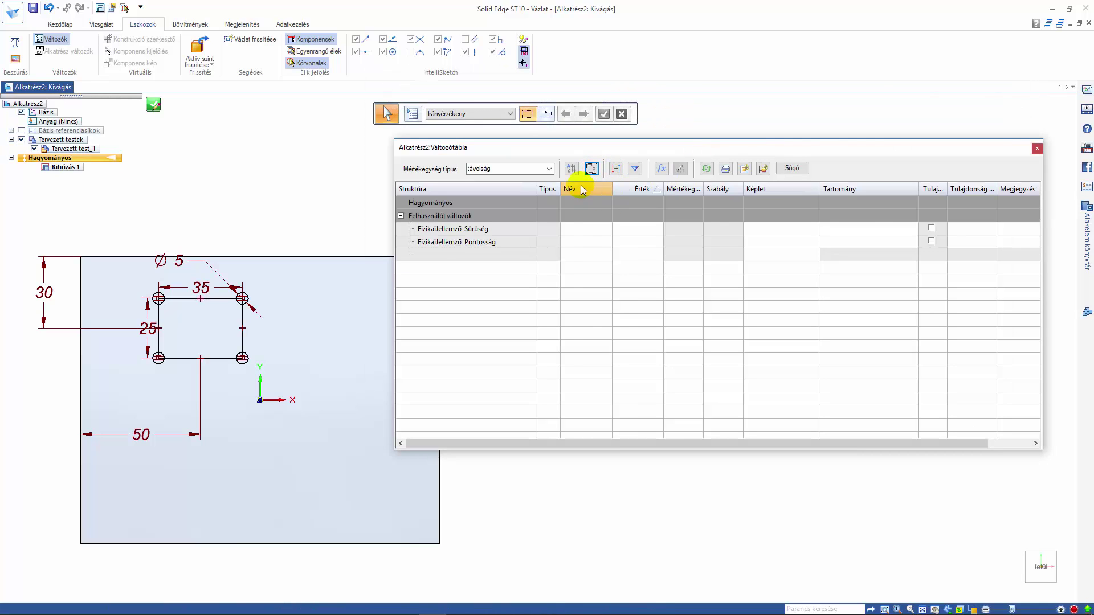
click(572, 169)
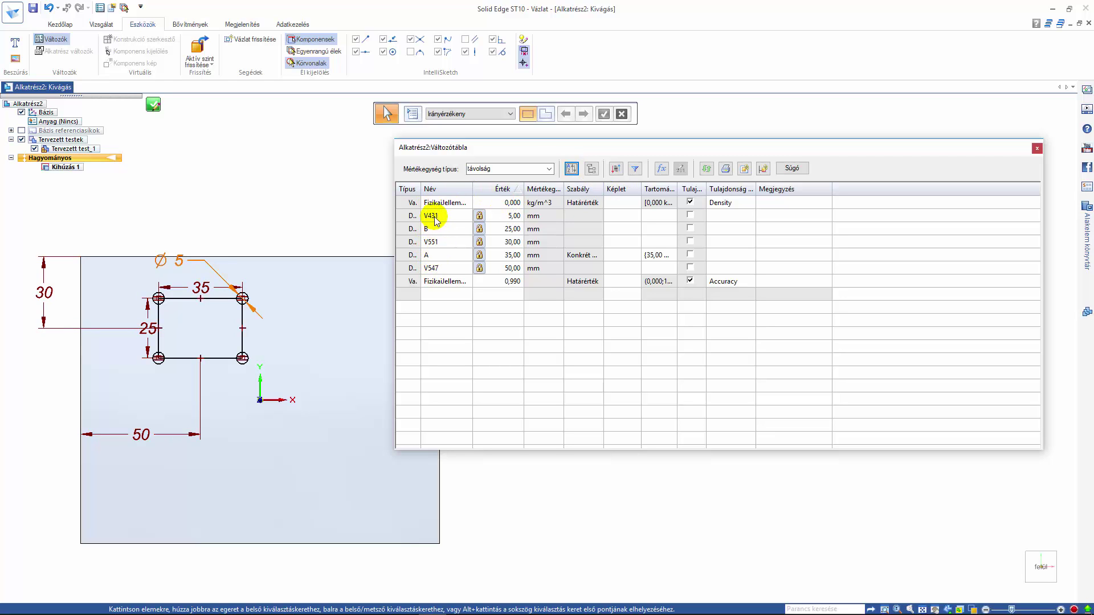
- Rename the variables: D for the circle diameter, Y for the 30 mm vertical position and X for the 50 mm horizontal position
click(436, 220)
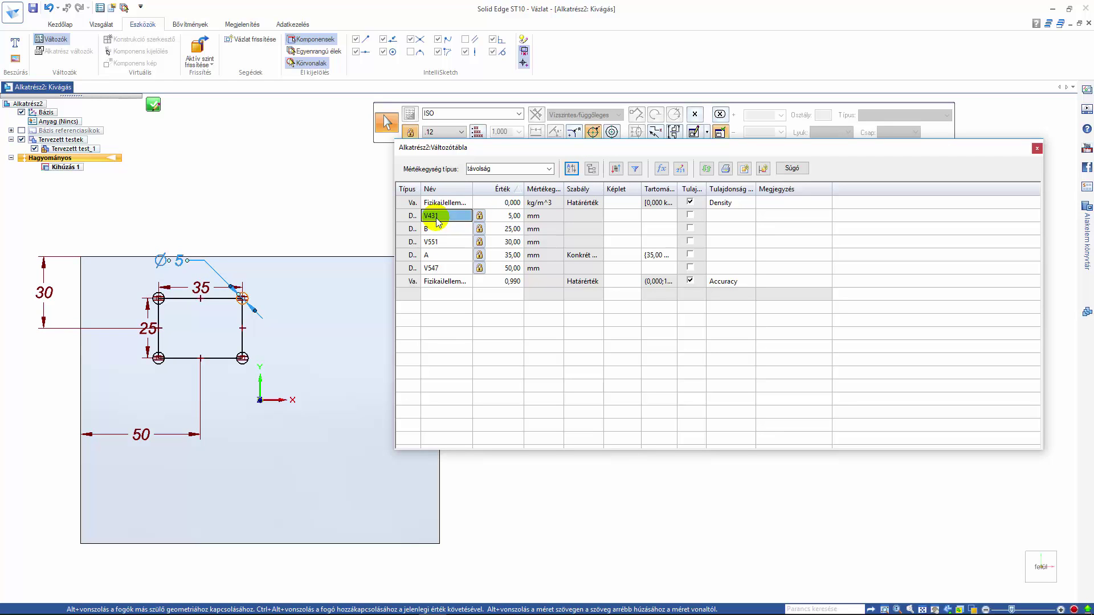
key(Return)
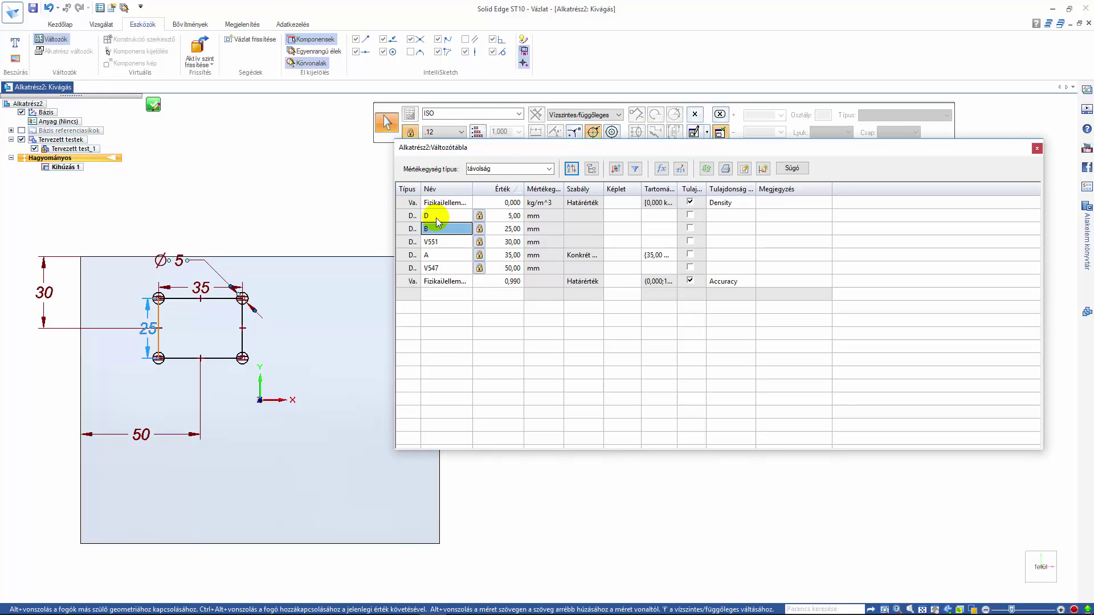
click(436, 217)
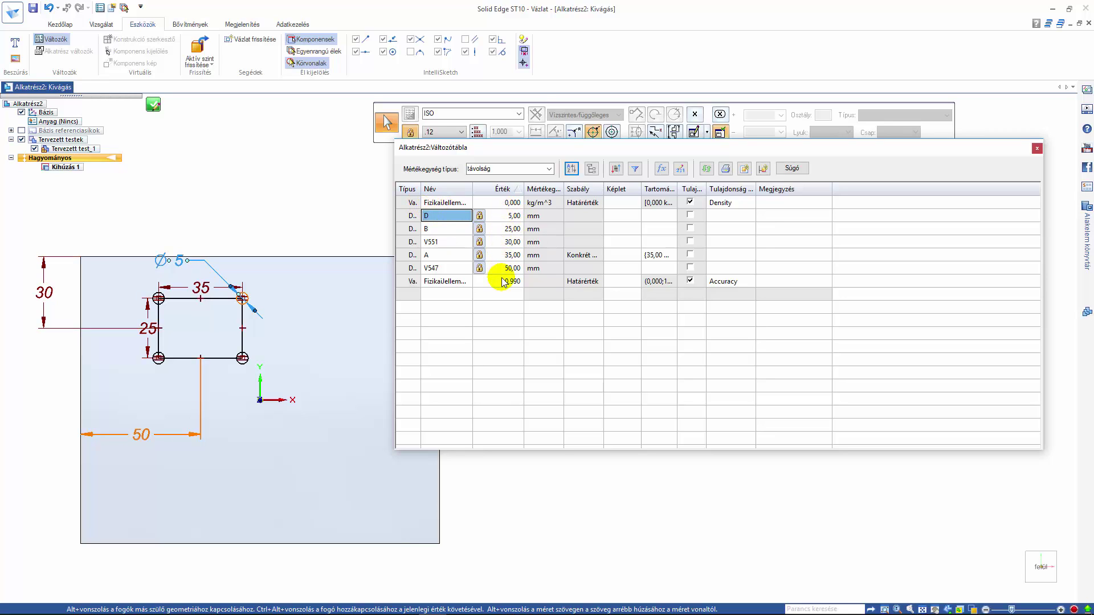
click(441, 241)
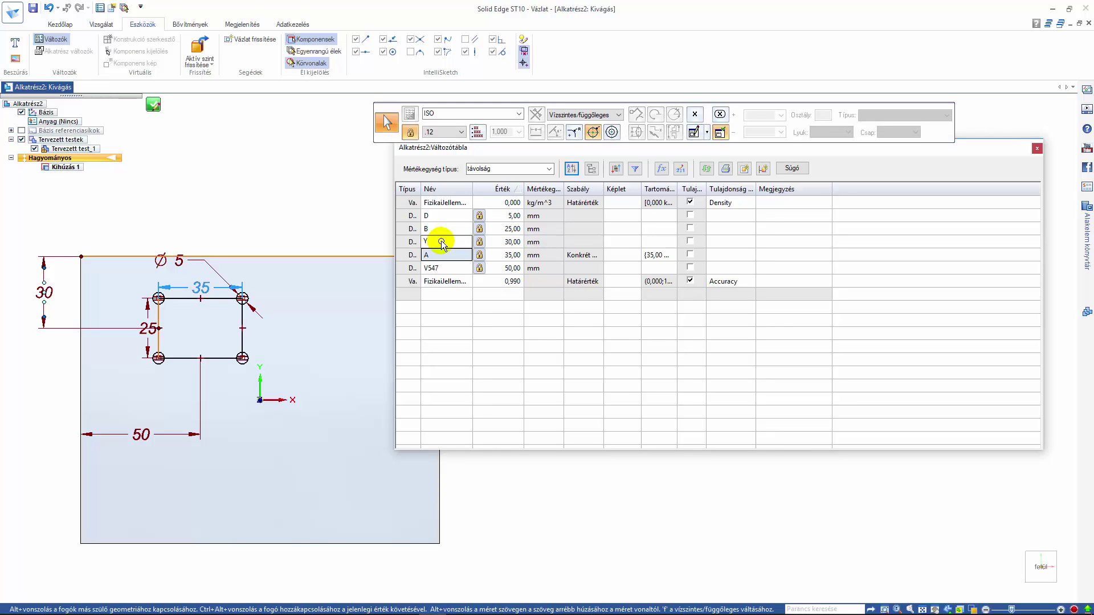
click(442, 255)
click(441, 268)
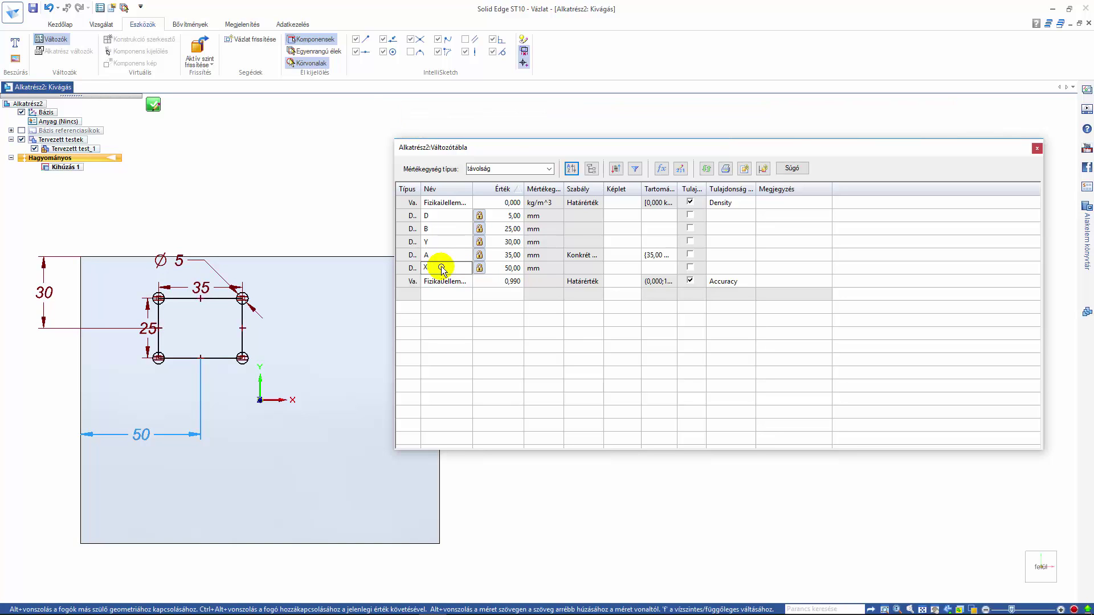
key(Return)
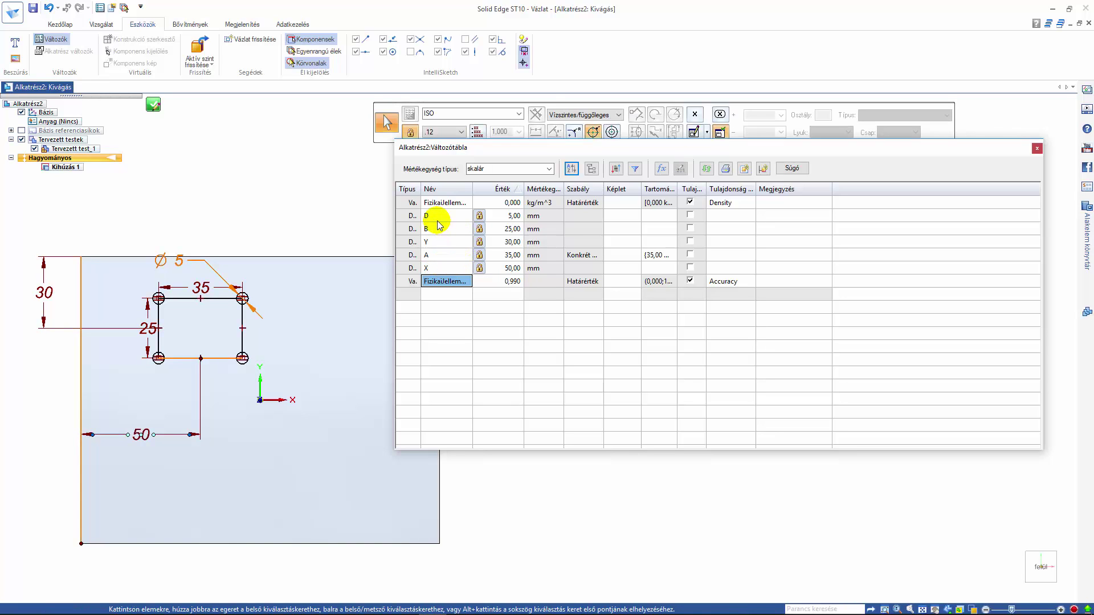
click(320, 275)
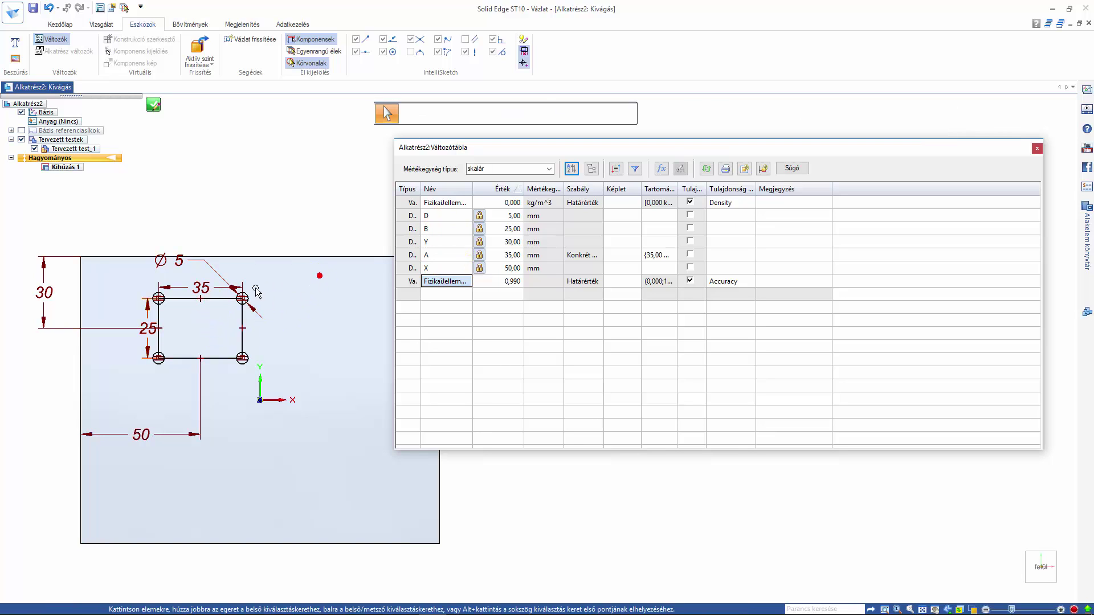
click(146, 329)
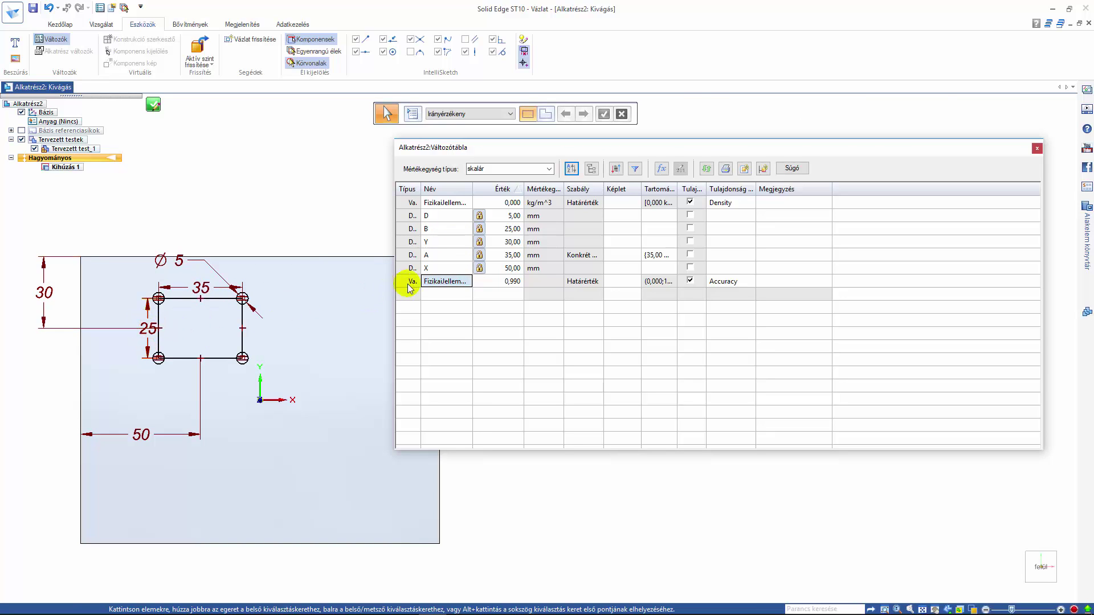
- Widen the formula column and give variable B the formula IF(A=35,25,IF(A=45,30,IF(A=60,45,30)))
double_click(642, 189)
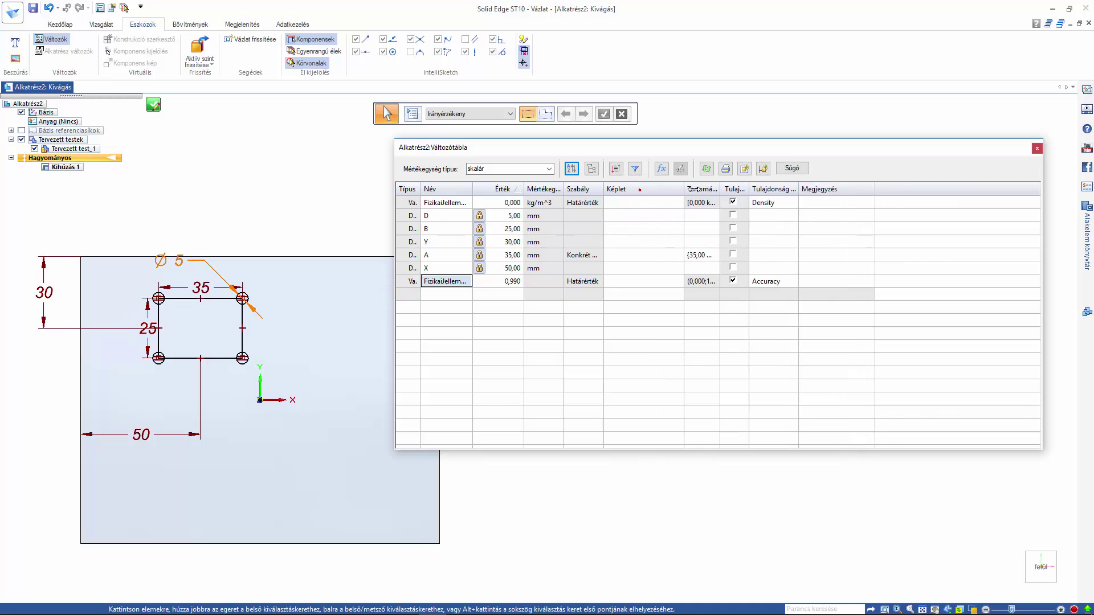
click(610, 229)
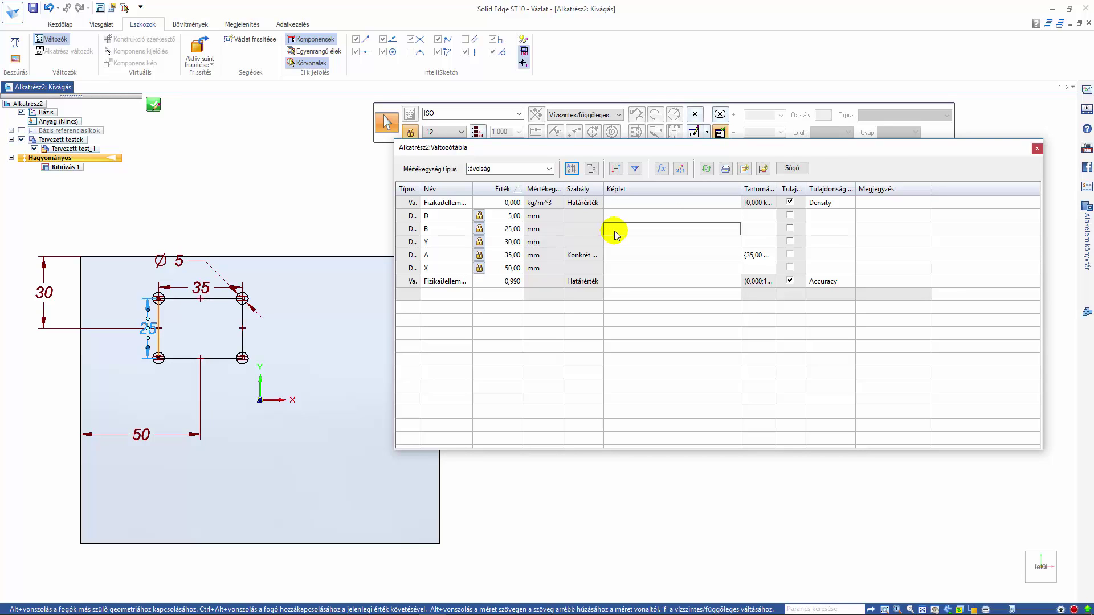
text(IF(A=)
text(35)
text(,25)
text(,IF)
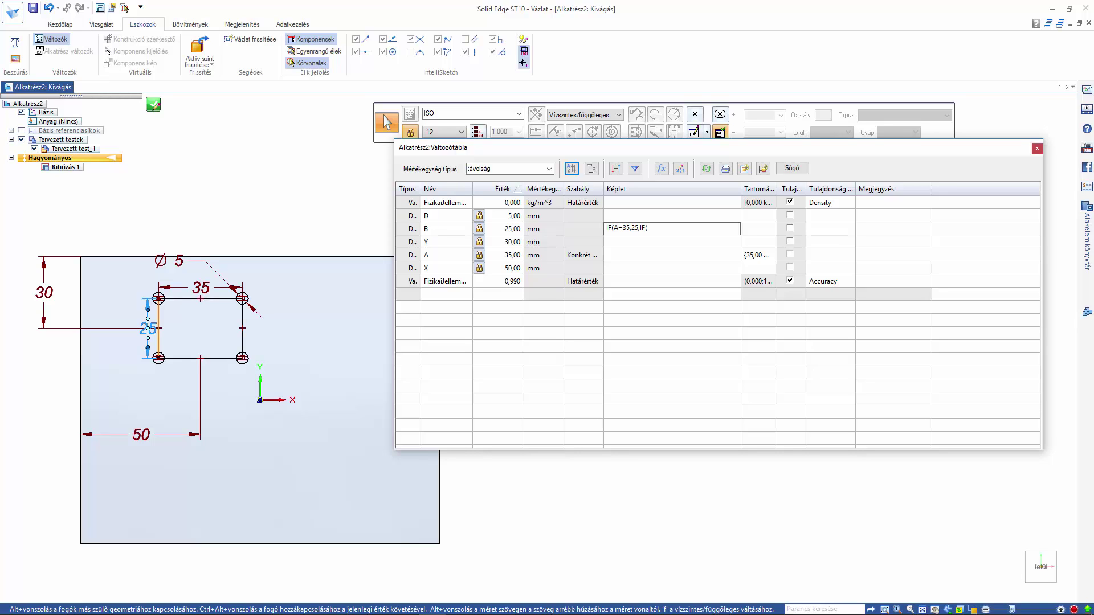
text((A)
text(=45)
text(30)
text(,IF)
key(BackSpace)
text((A=60,)
text(45)
text(,30))
key(Return)
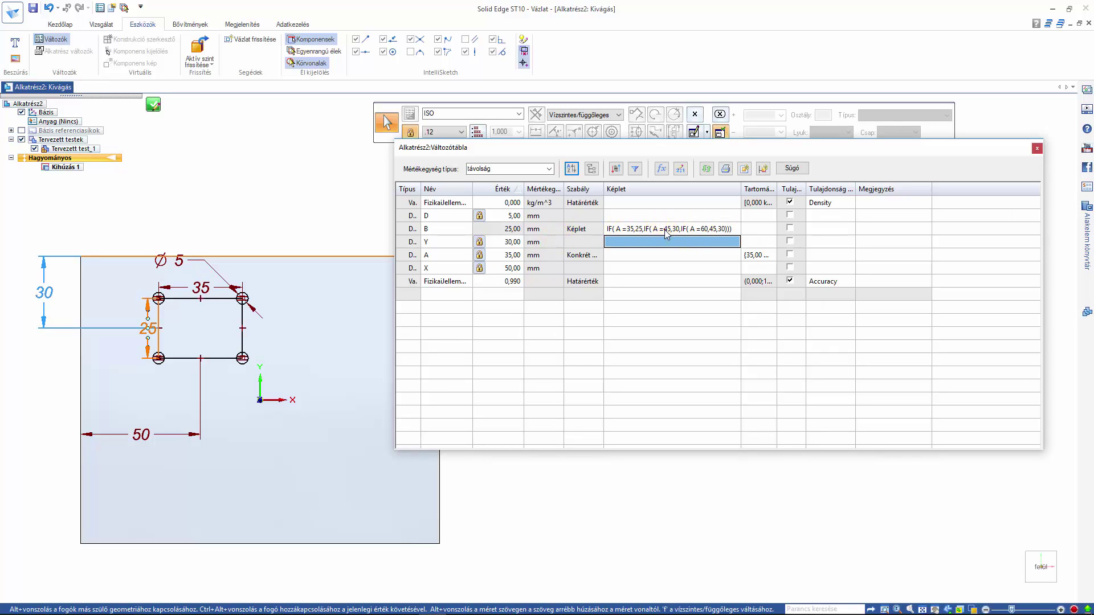
click(630, 228)
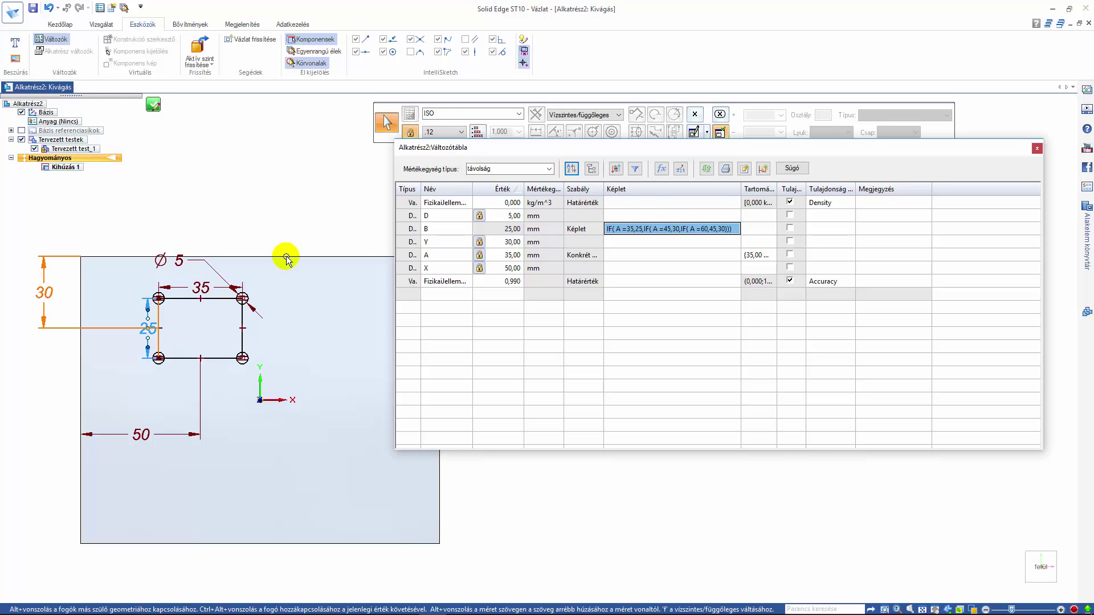
- Test the conditional formula by switching dimension A to 45 mm, 60 mm and back to 35 mm
click(205, 291)
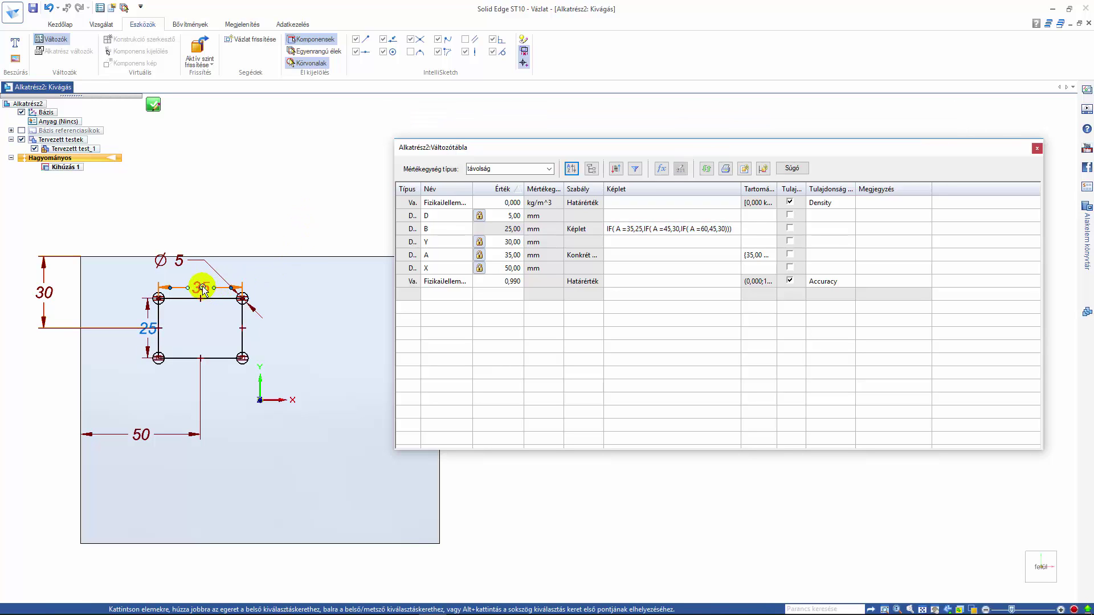
click(204, 290)
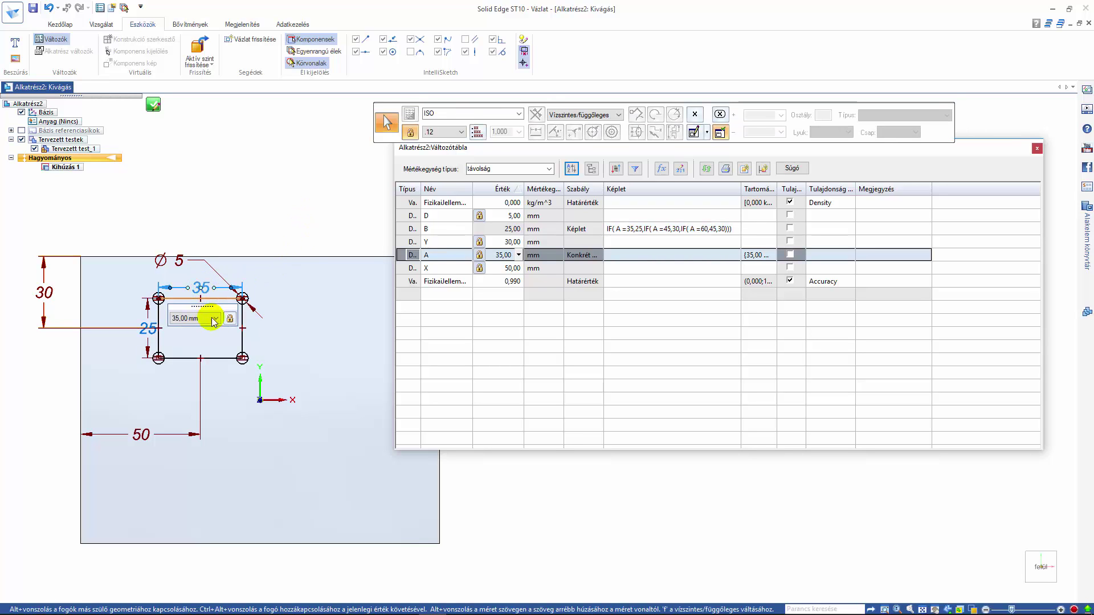
click(216, 319)
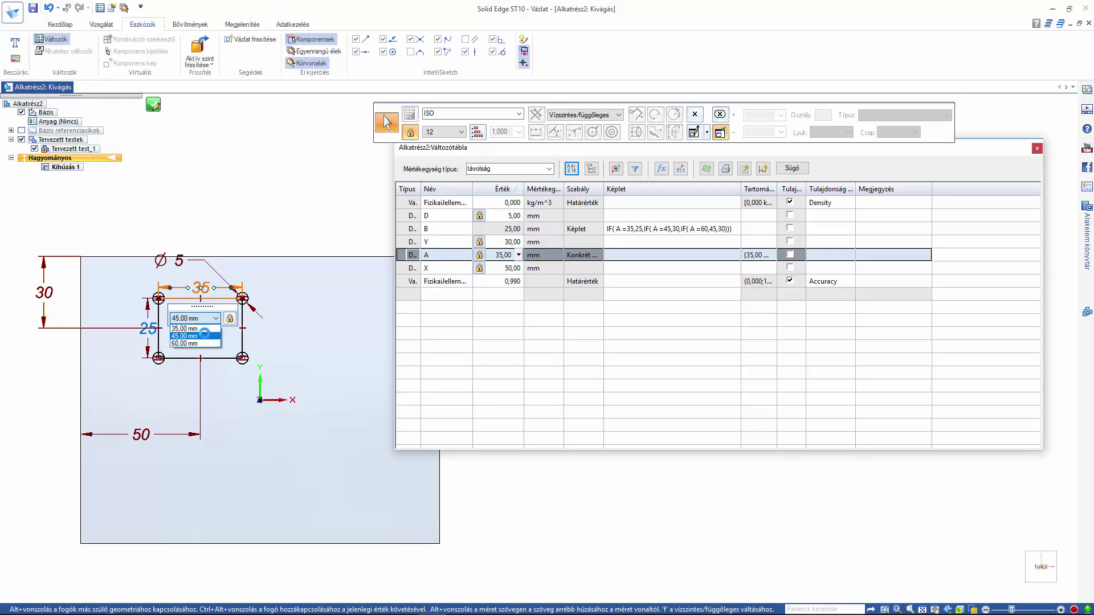
click(188, 346)
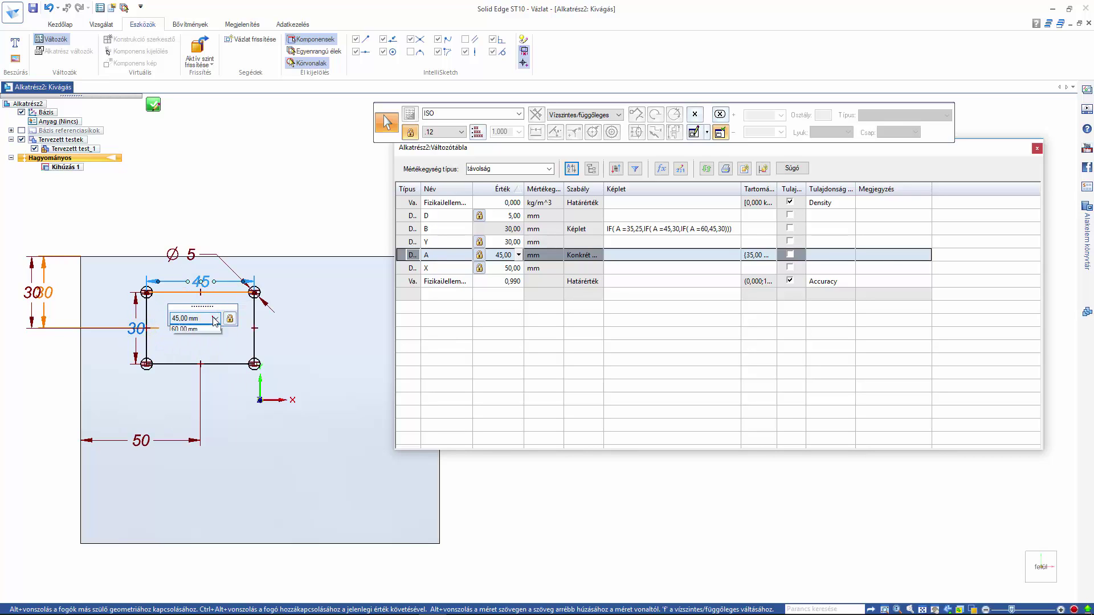
click(216, 319)
click(188, 344)
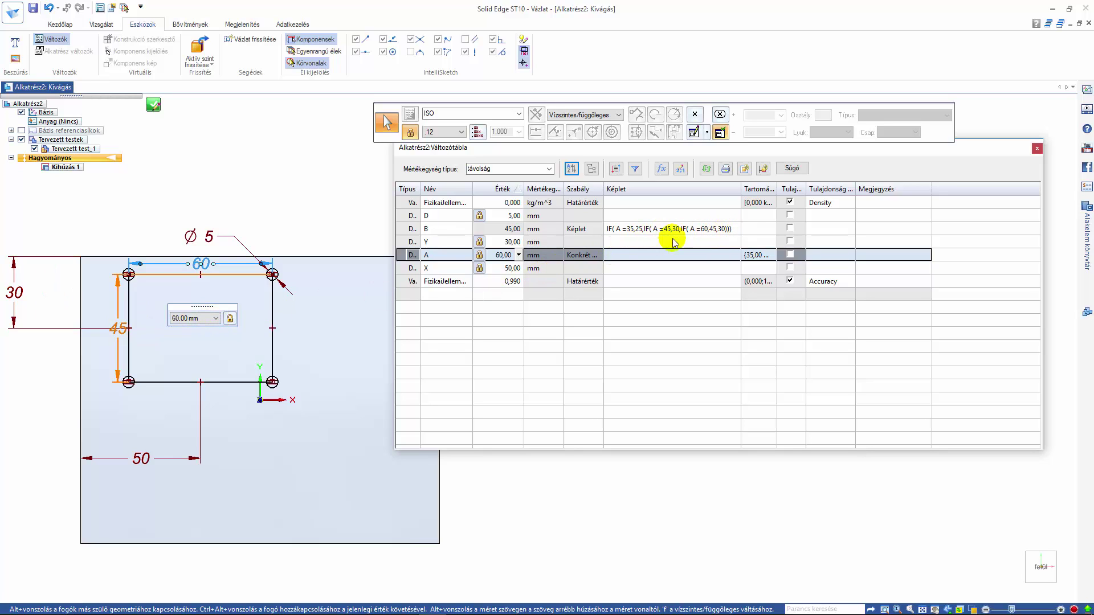
click(214, 318)
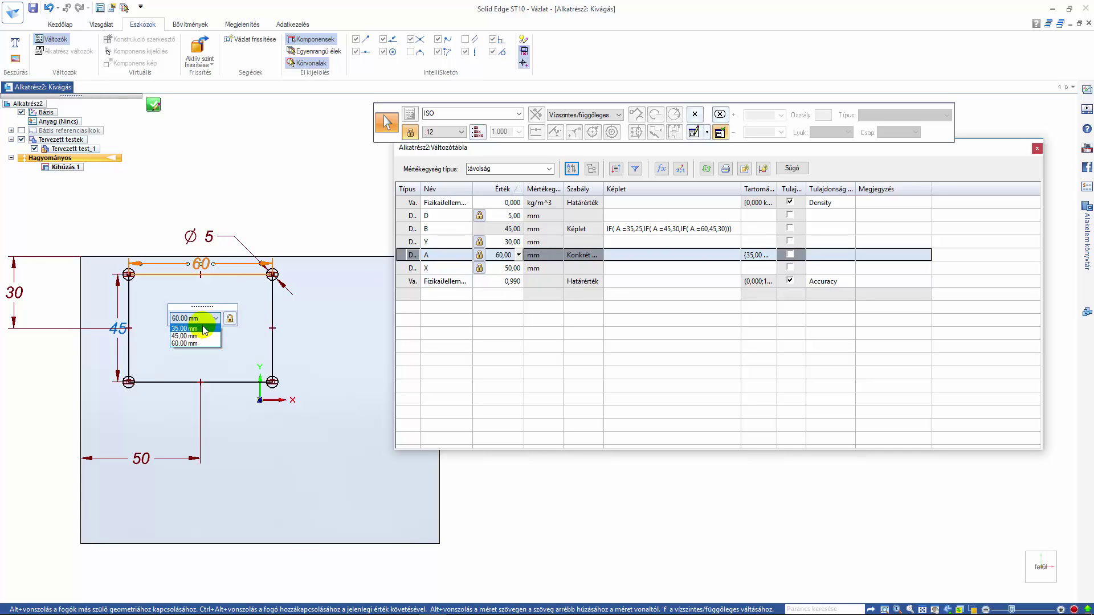
click(204, 329)
click(255, 225)
scroll(250, 273, down, 2)
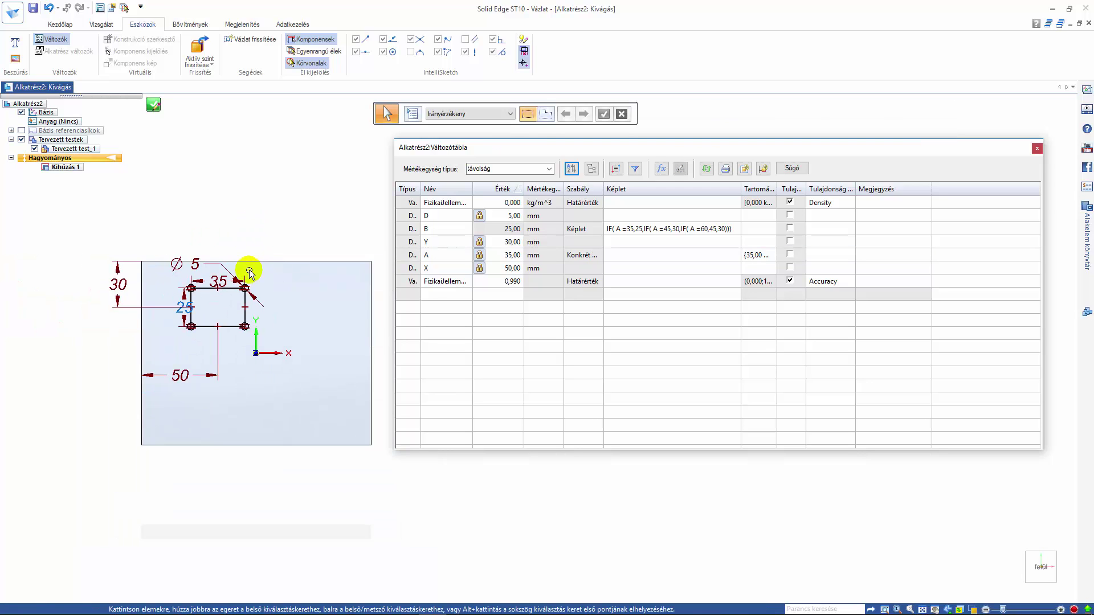
scroll(245, 279, up, 2)
scroll(213, 313, down, 1)
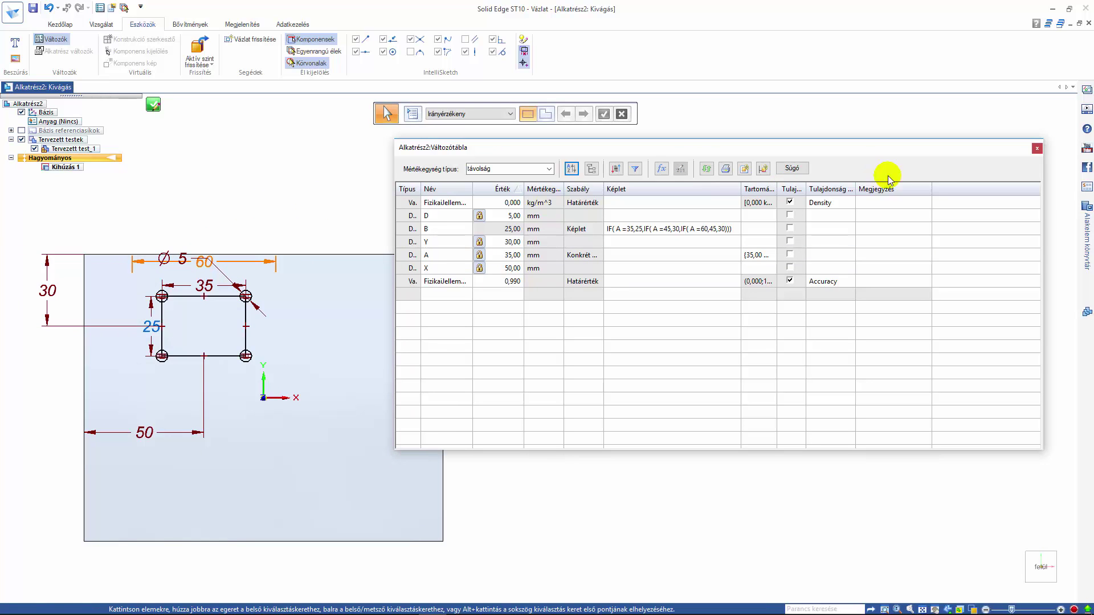
- Close the variable table and finish the cut's sketch
click(1036, 148)
scroll(741, 225, down, 1)
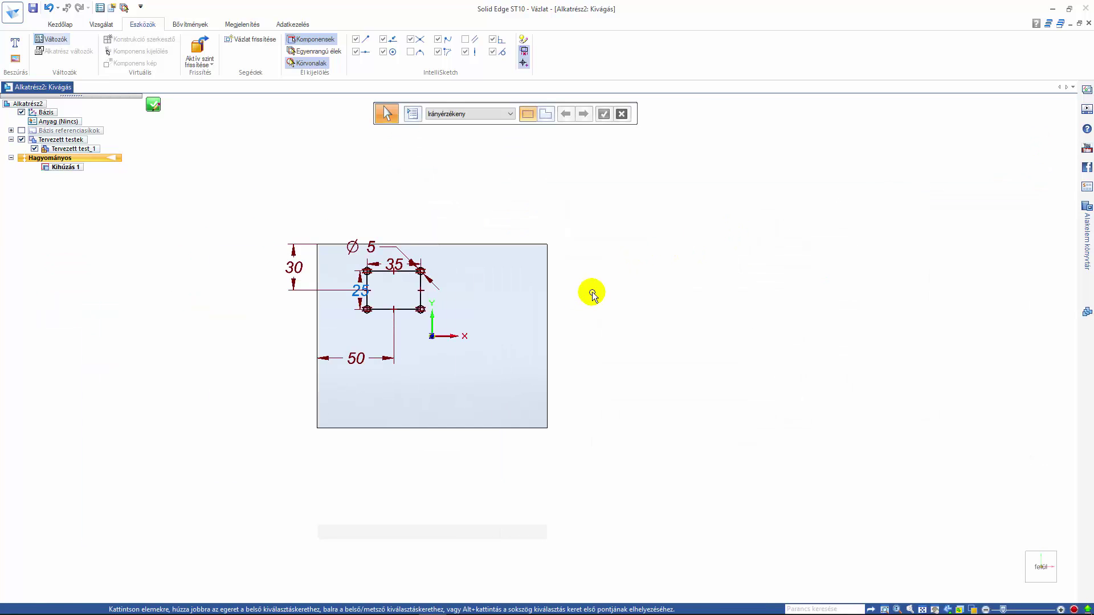
middle_drag(593, 294, 584, 230)
right_click(679, 247)
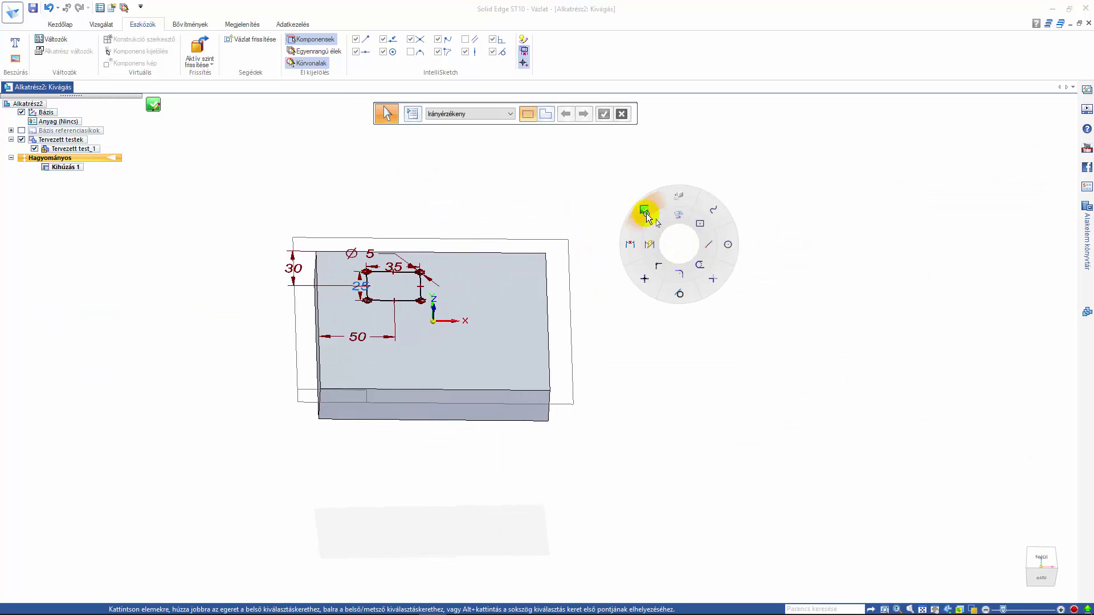
click(645, 211)
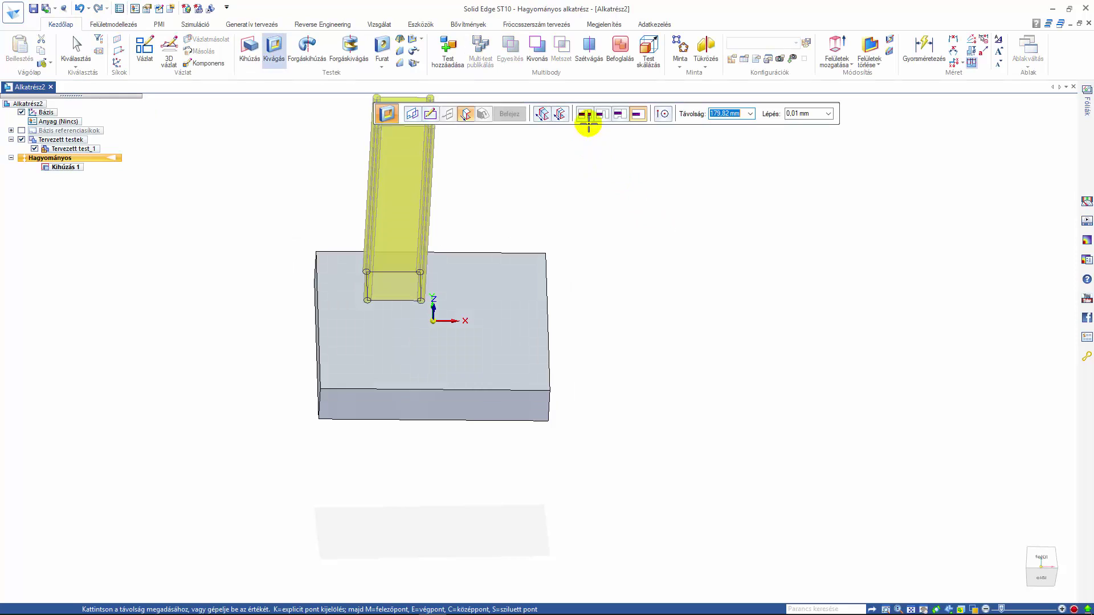
- Cut the rectangle profile with its four corner circles through the whole block and leave the Cut command
click(588, 120)
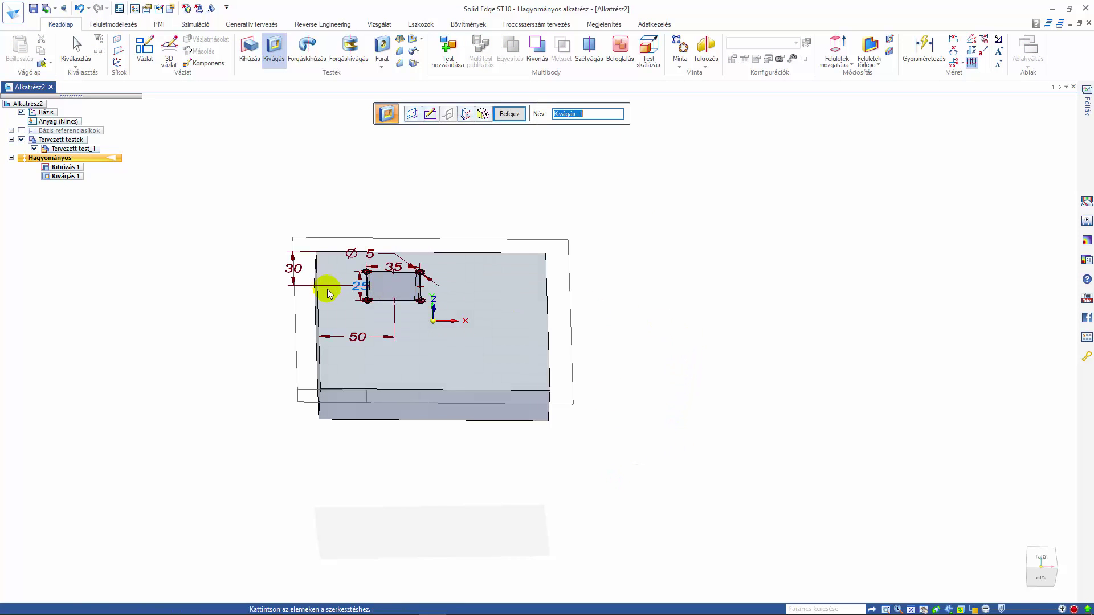
middle_drag(327, 294, 215, 324)
scroll(490, 256, up, 5)
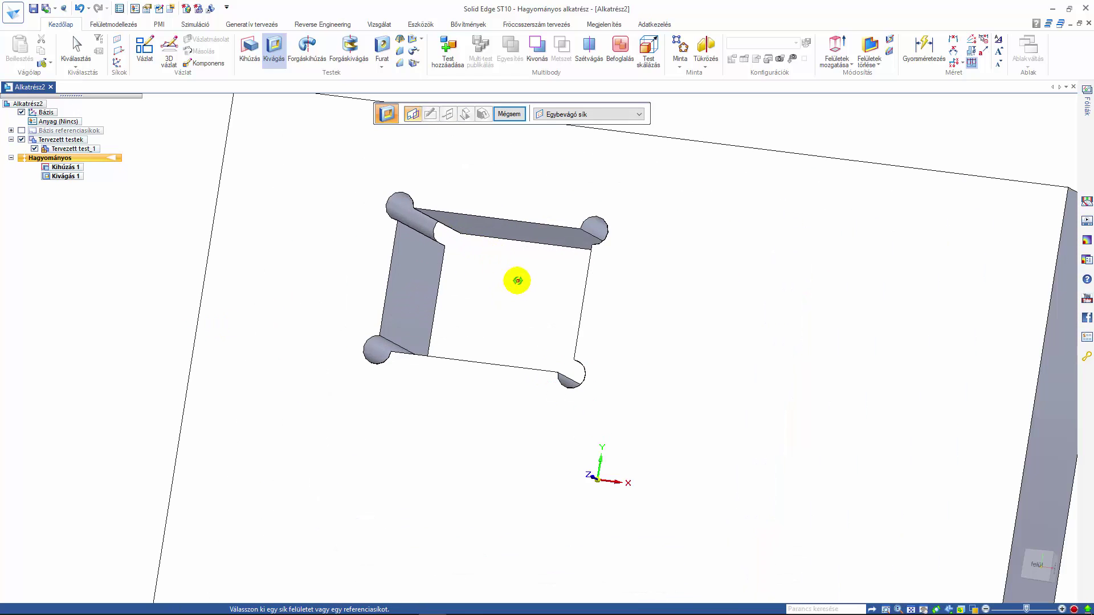
middle_drag(517, 280, 523, 254)
scroll(518, 277, down, 3)
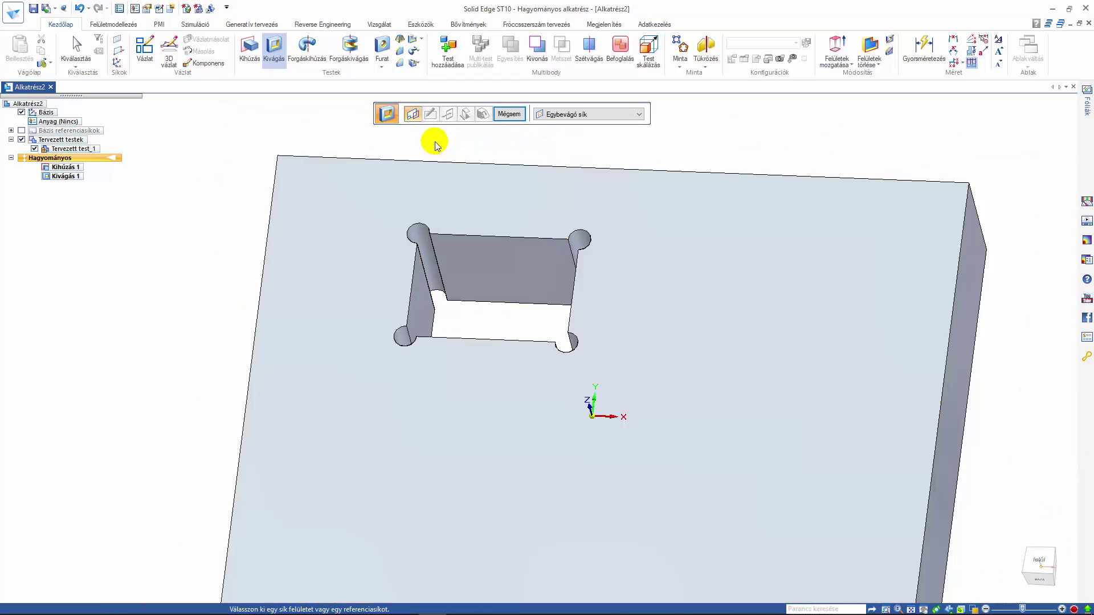
scroll(435, 143, up, 3)
click(537, 137)
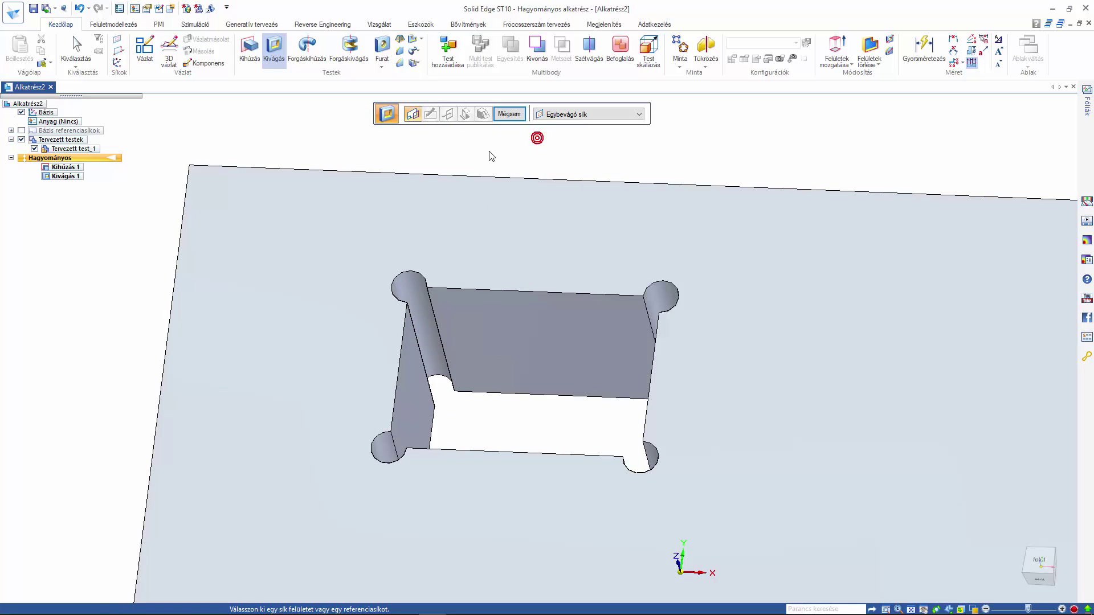
click(509, 114)
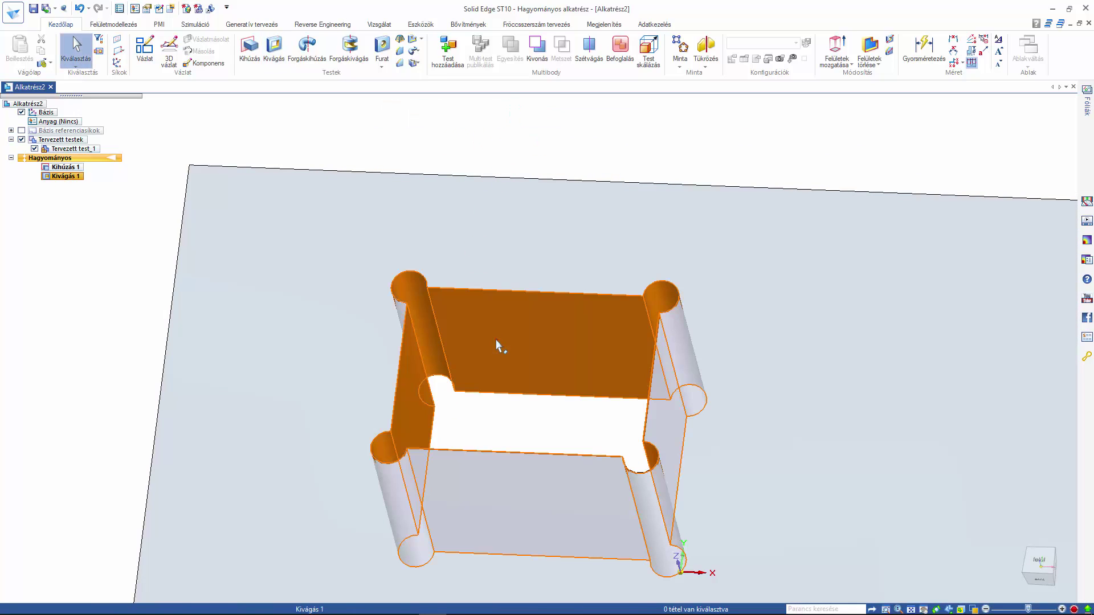
- Enable the family of parts and feature library panes and set them to collapse automatically
click(497, 344)
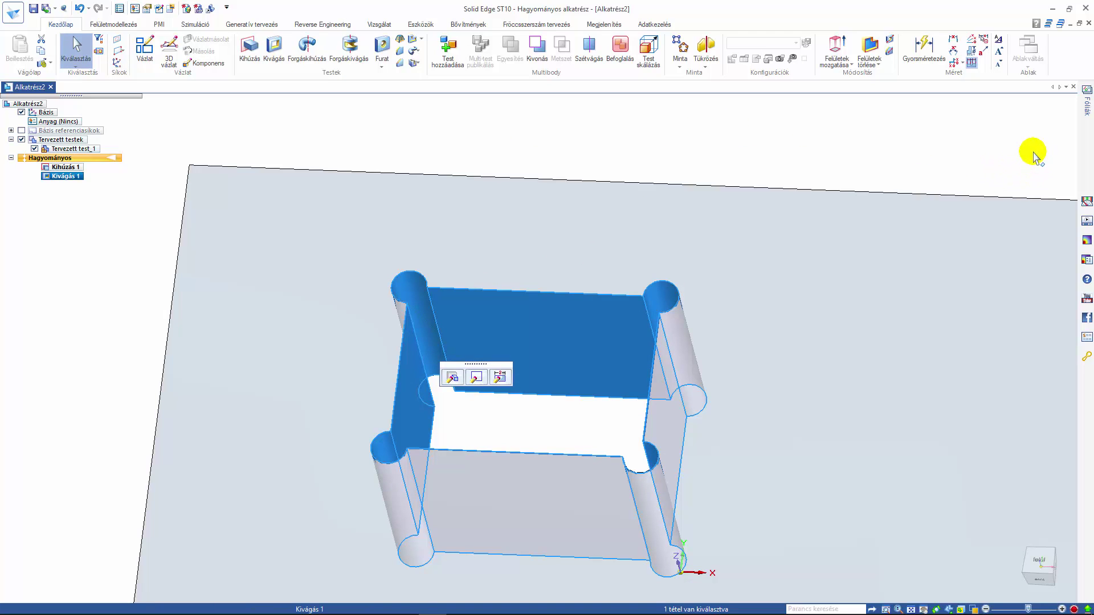
click(1087, 151)
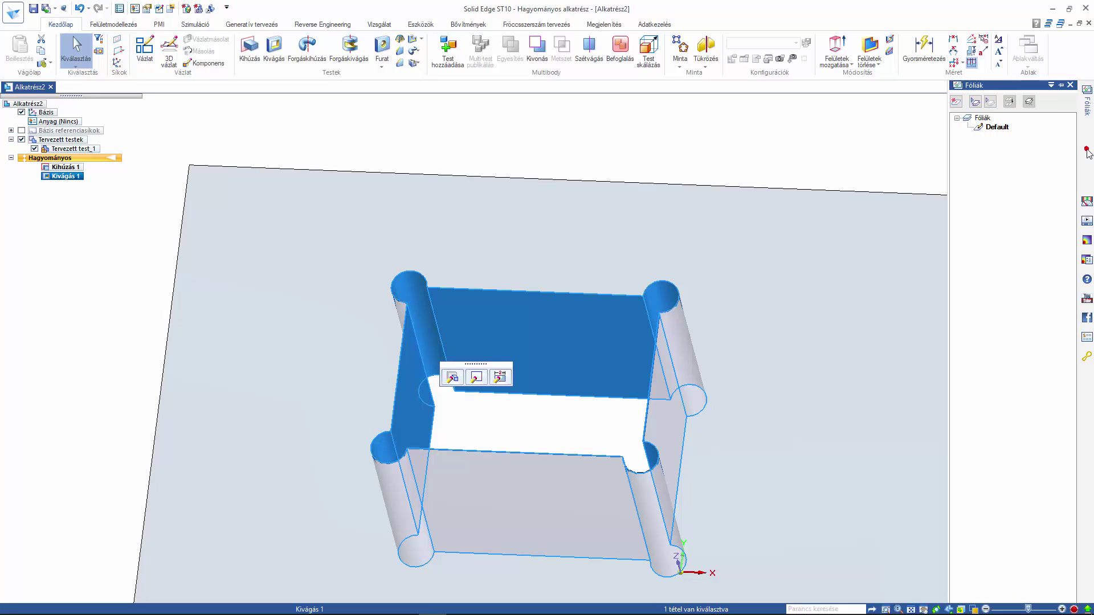
click(1051, 85)
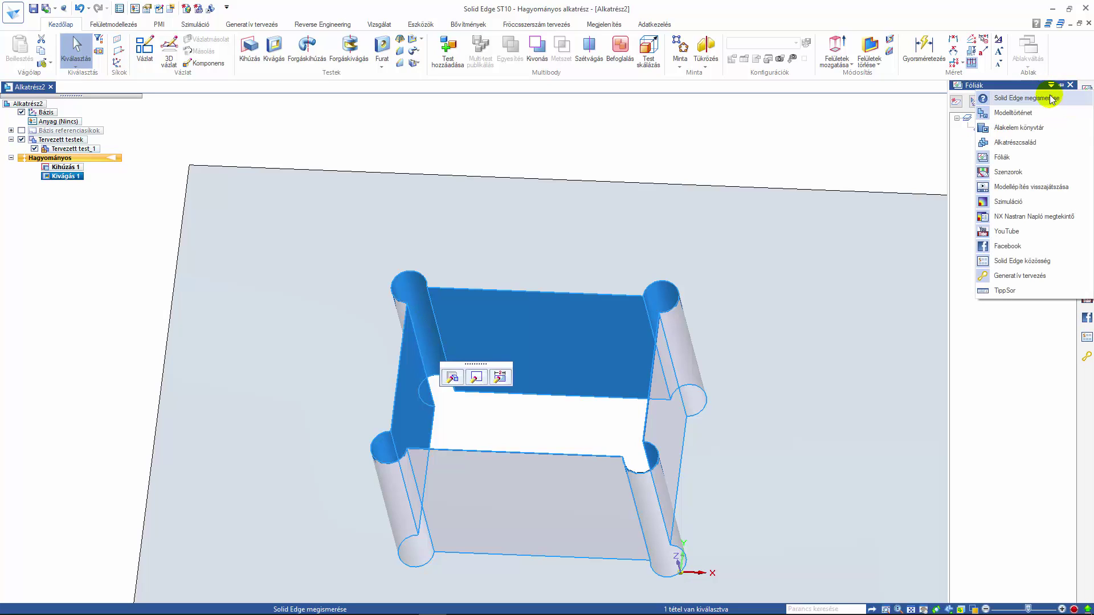
click(1032, 144)
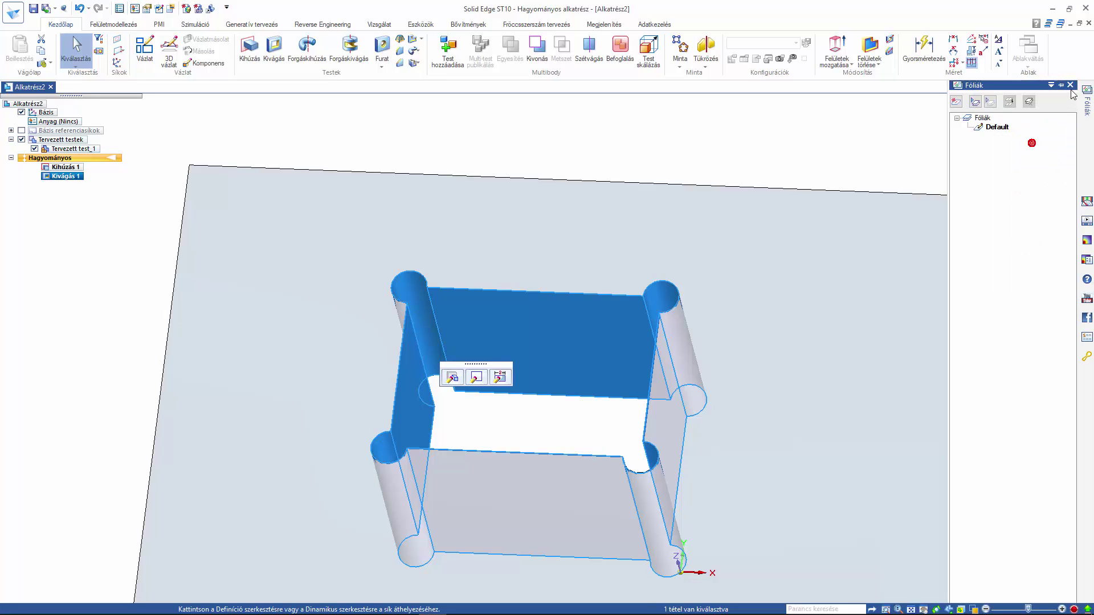
click(1058, 85)
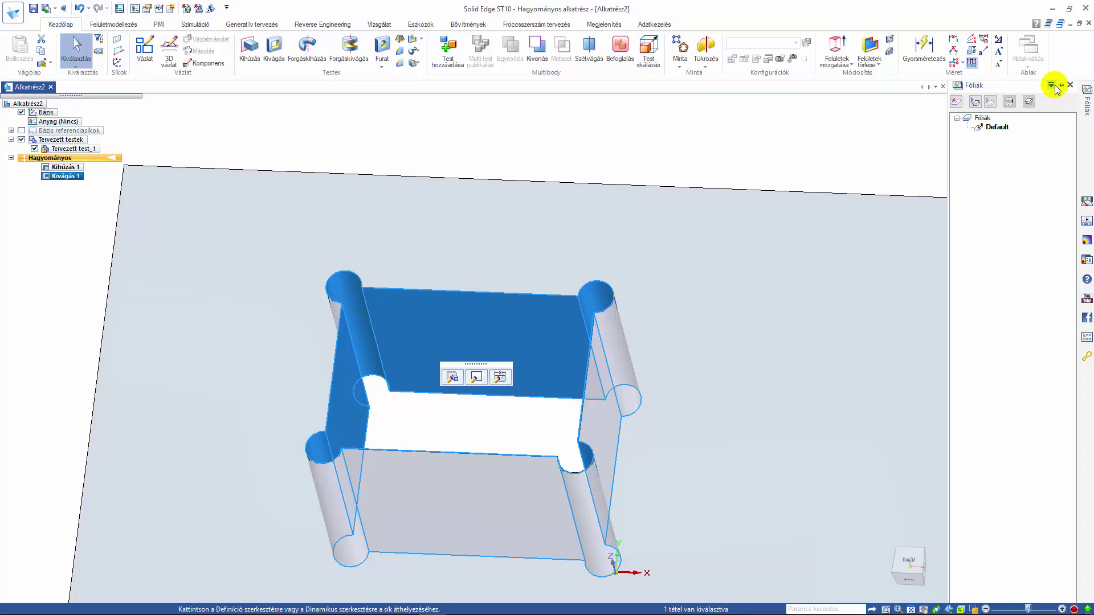
click(1052, 87)
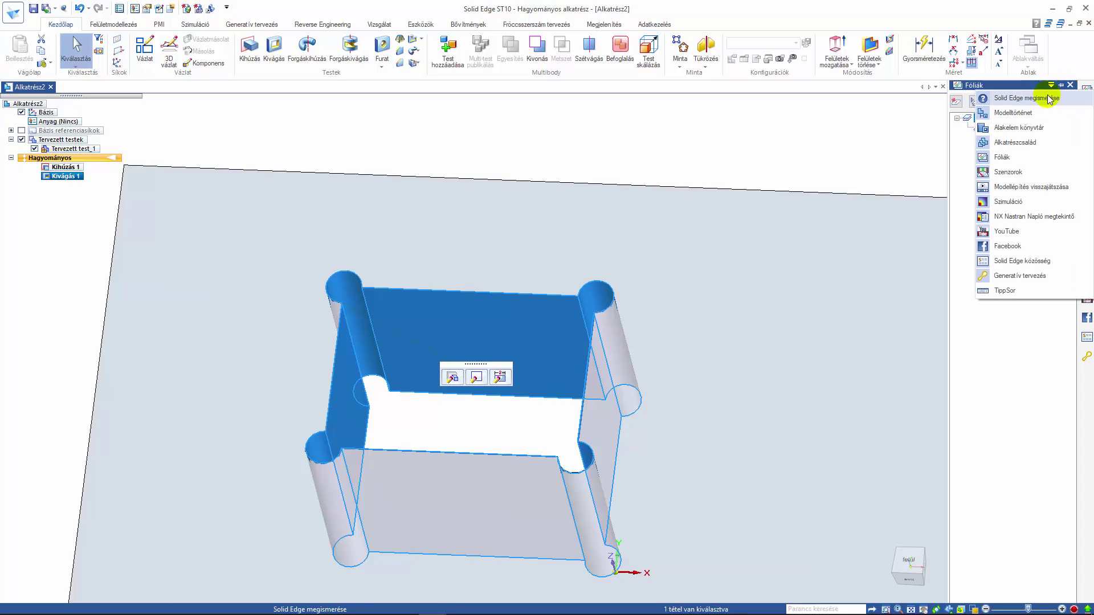
click(1027, 129)
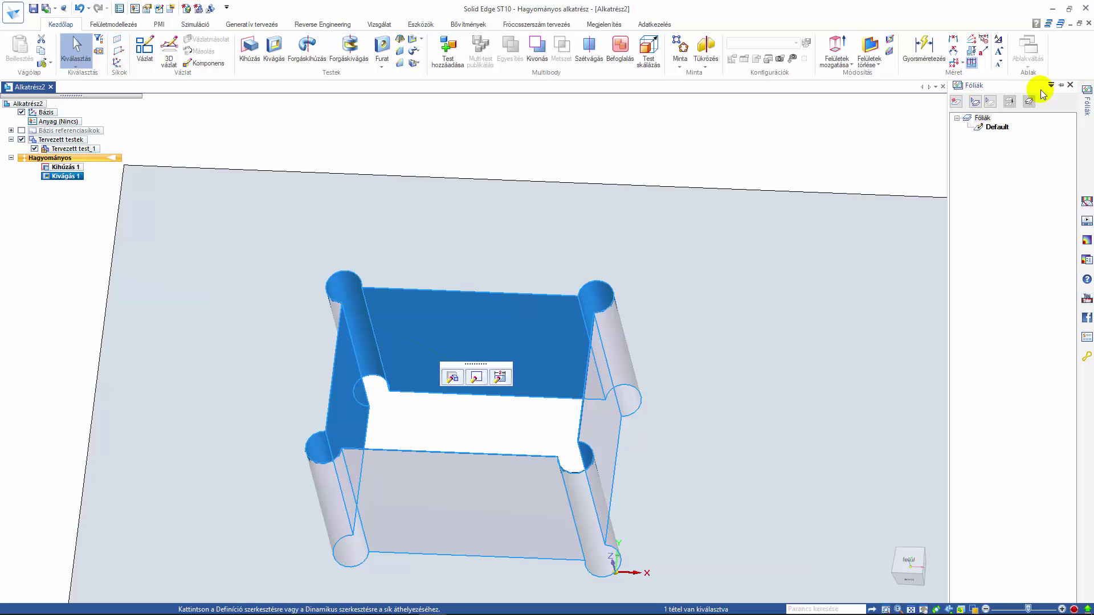
click(870, 145)
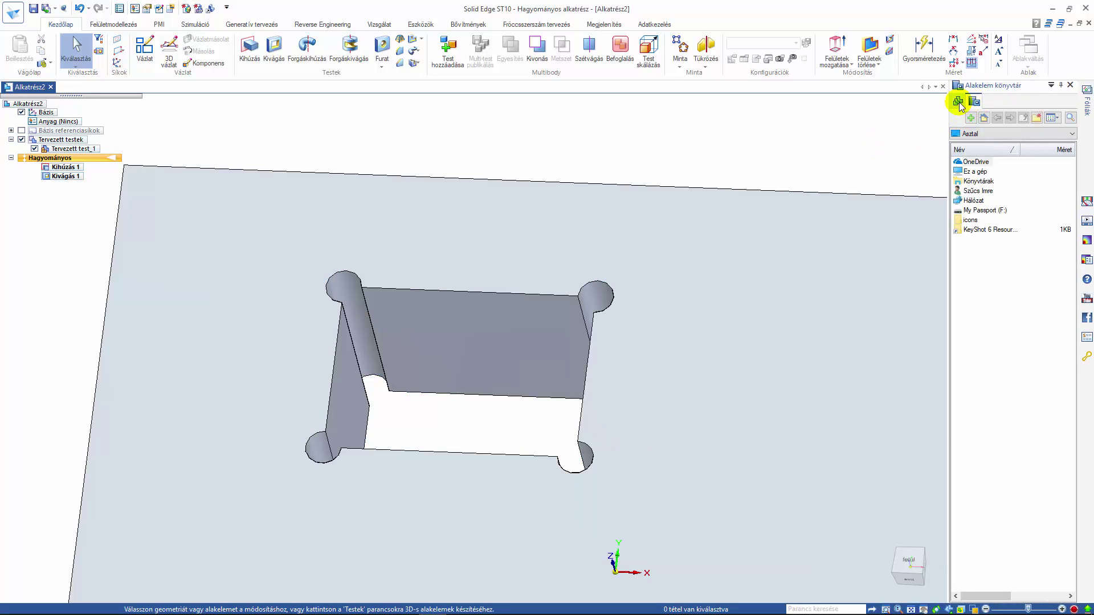
click(1060, 85)
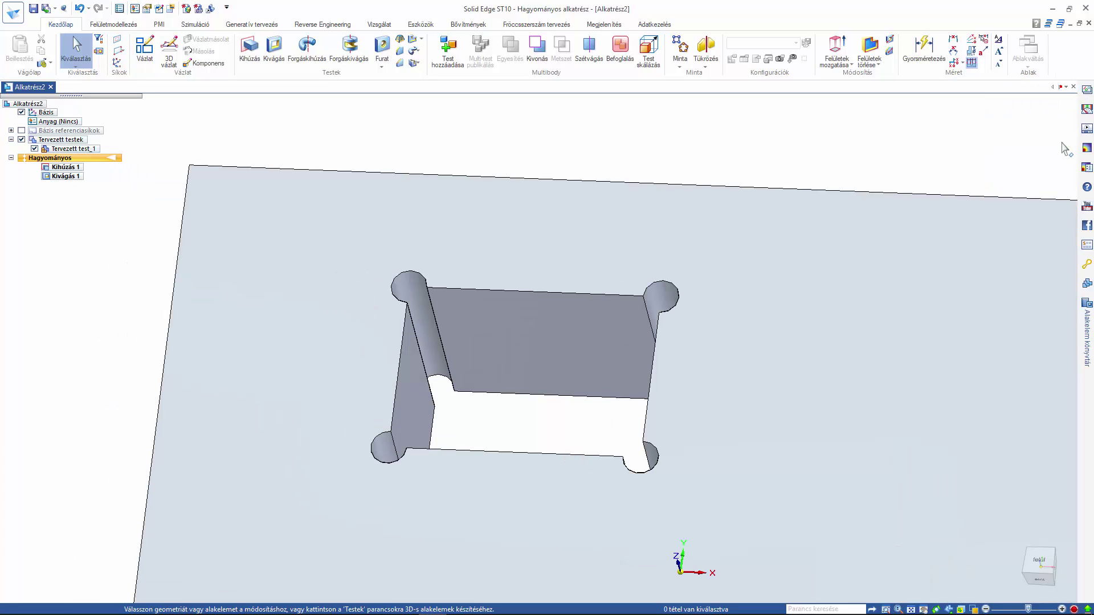
- Browse the feature library to the _playground folder on drive Data (E:)
click(1088, 318)
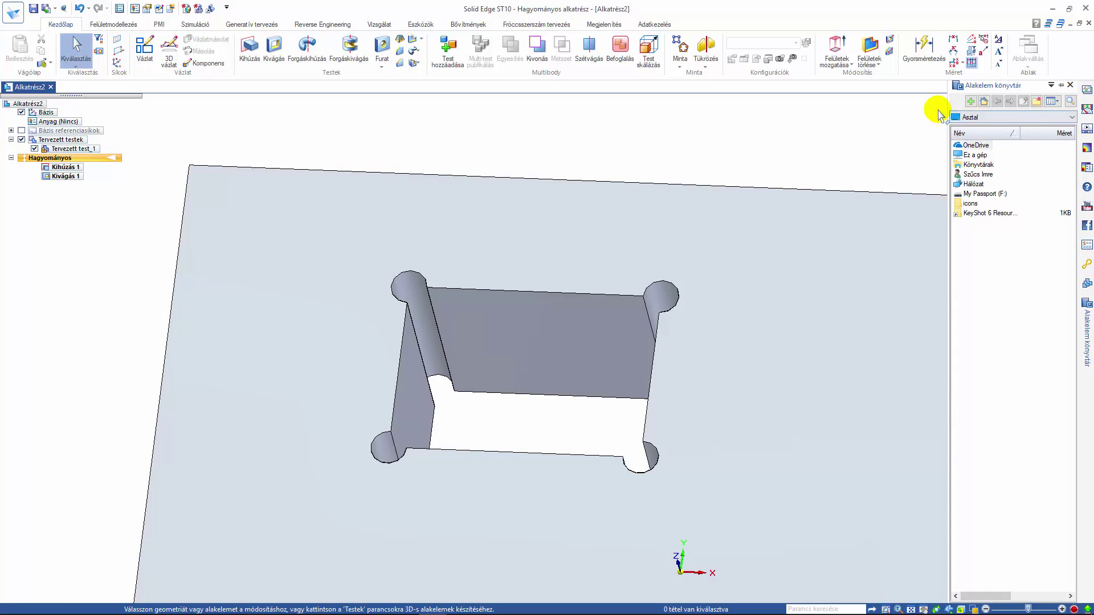
click(1014, 122)
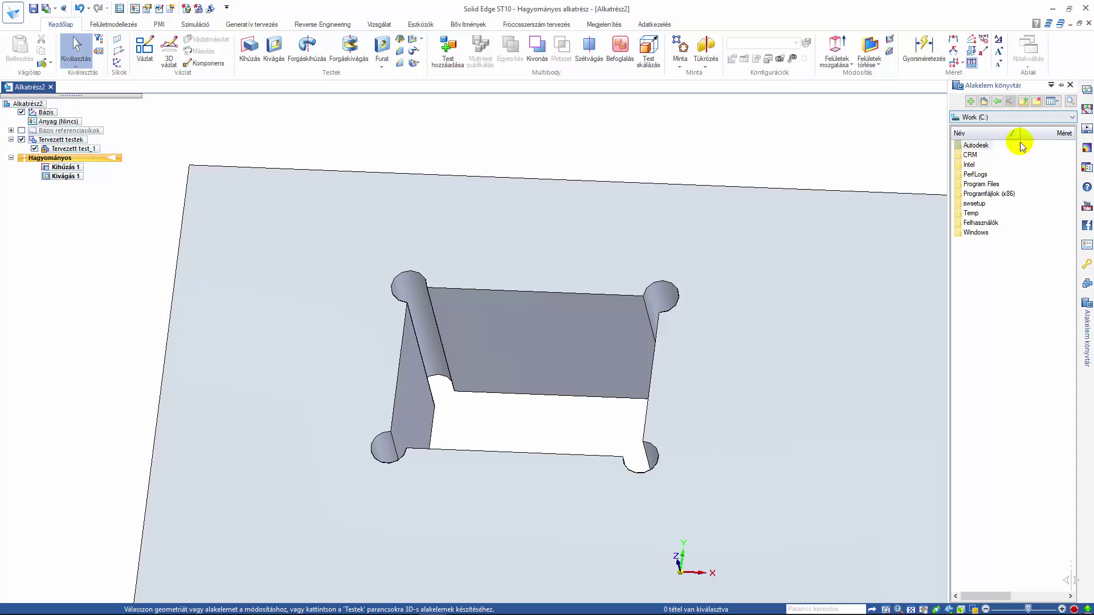
drag(1020, 137, 1030, 137)
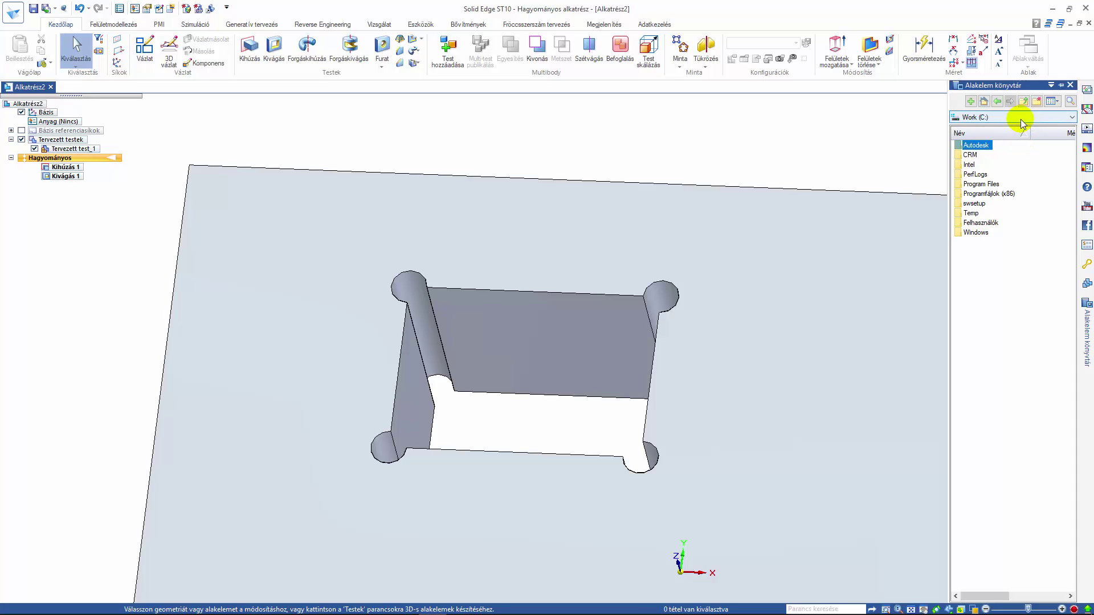
click(1021, 117)
click(1024, 237)
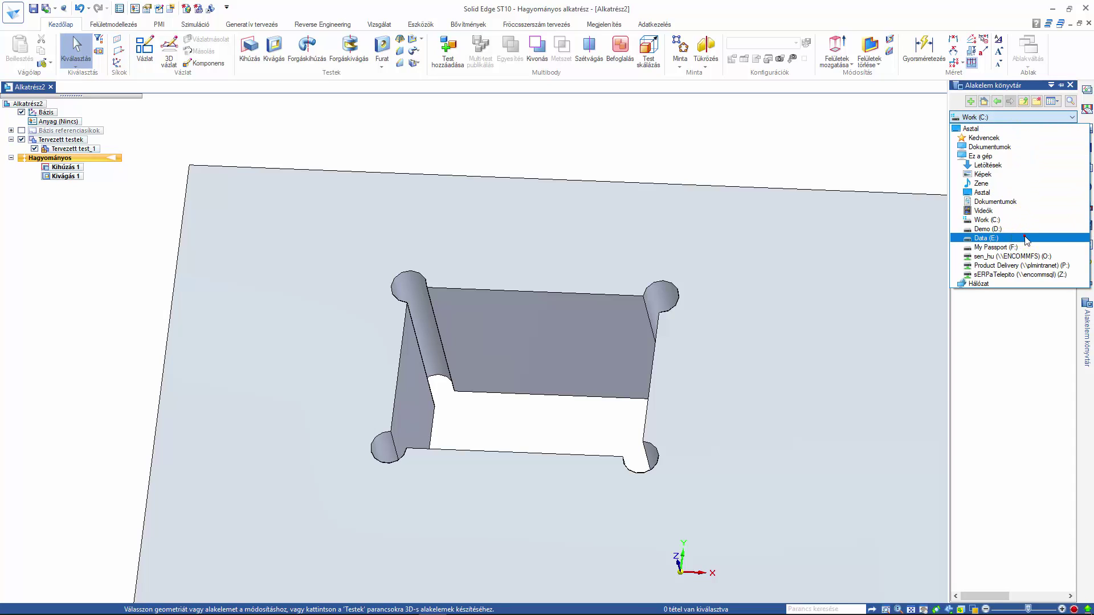
double_click(978, 146)
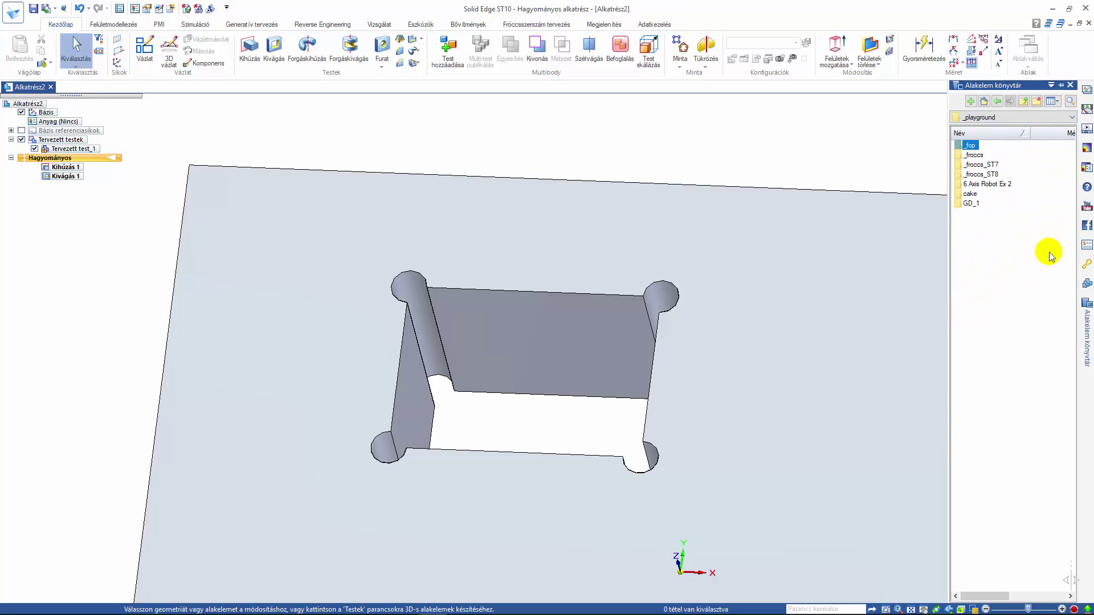
- Start creating a new folder inside _playground
click(1036, 102)
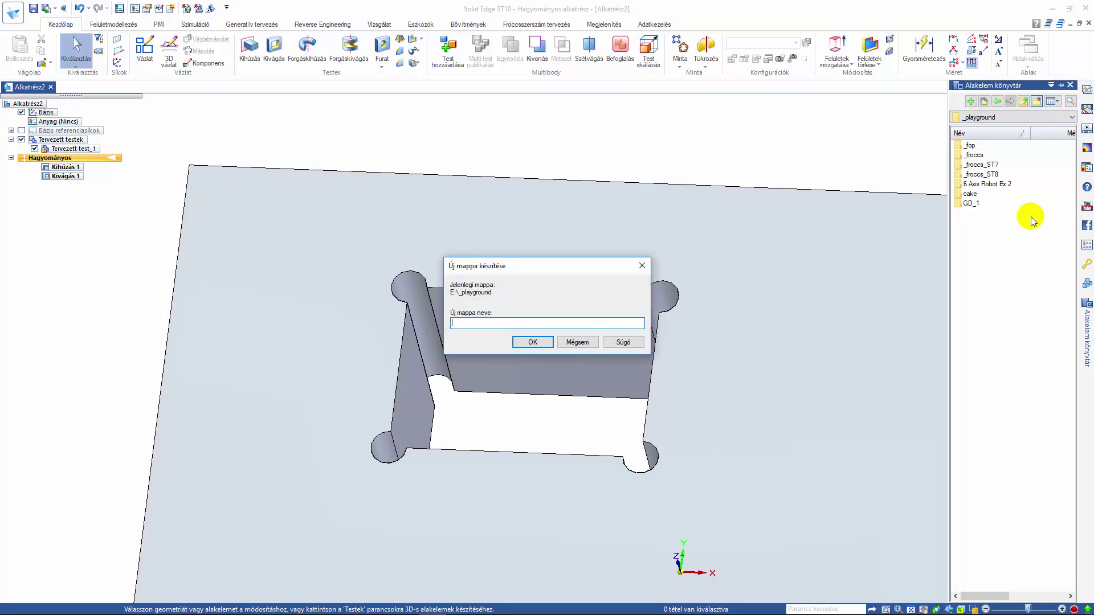